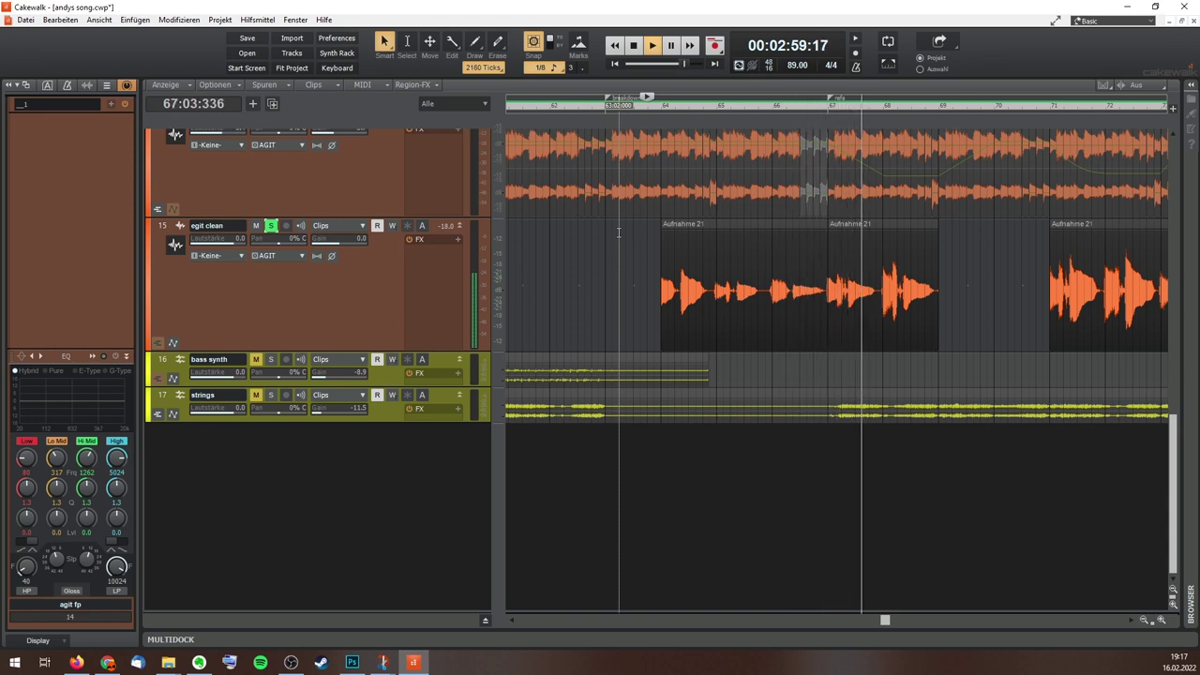
# Step: Stop playback, show the automation lane of the egit clean track and activate the Smart tool
pyautogui.press('space')
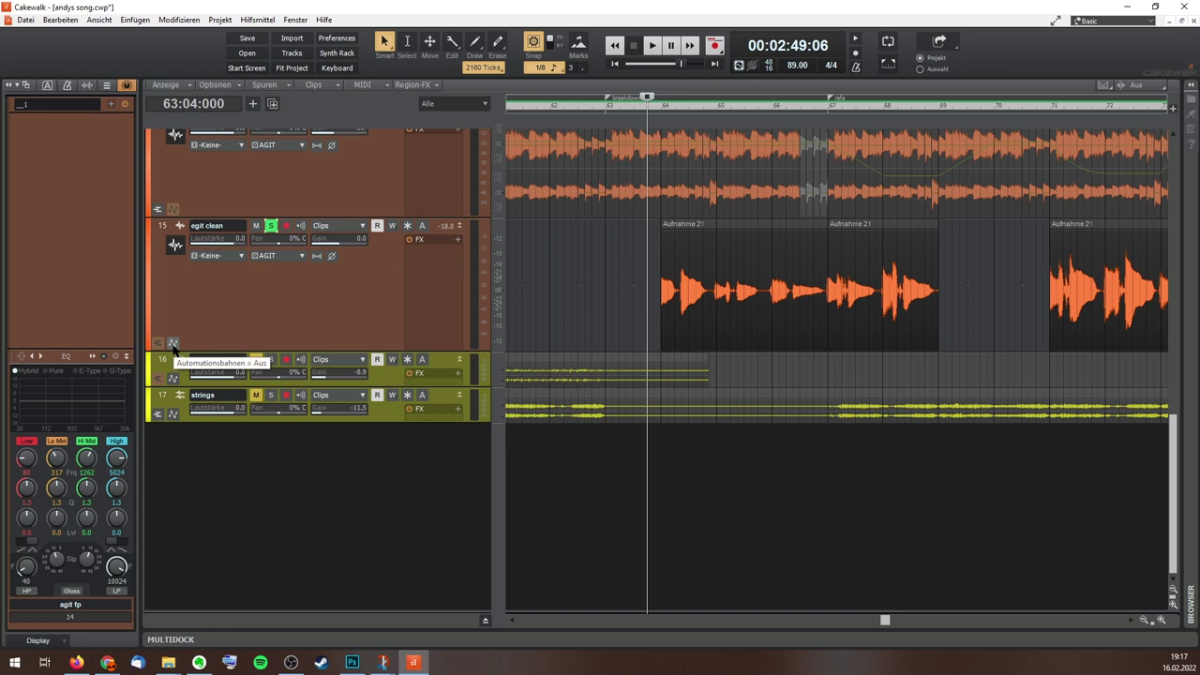
pyautogui.click(172, 343)
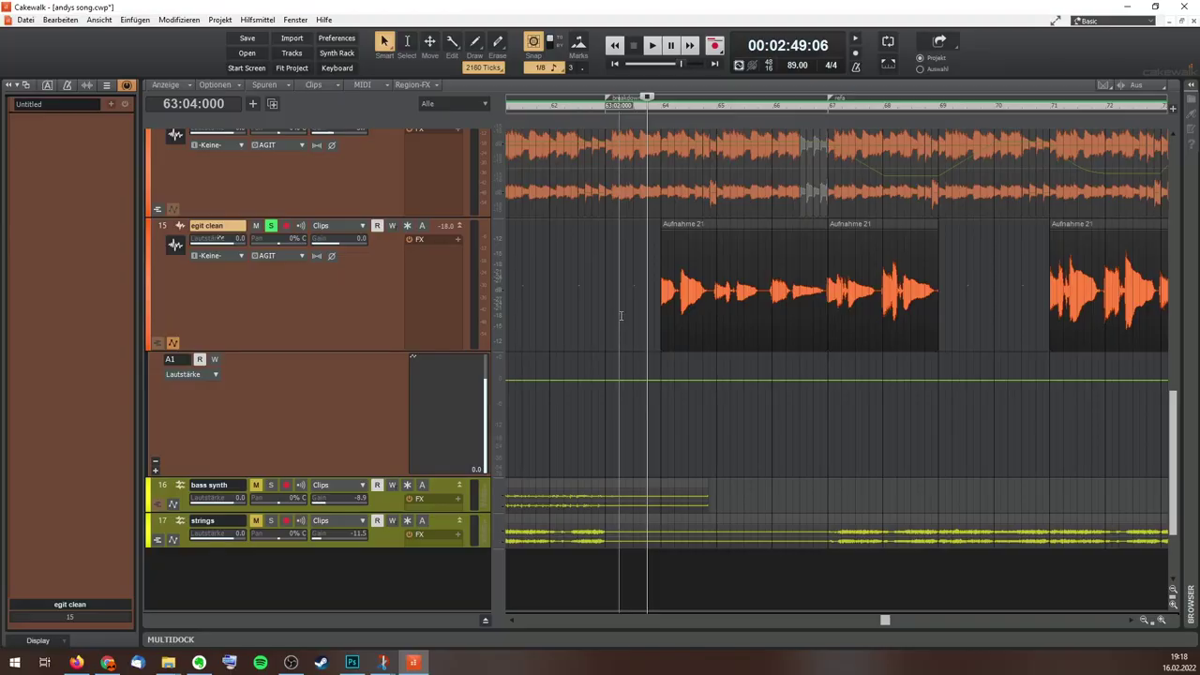
pyautogui.press('t')
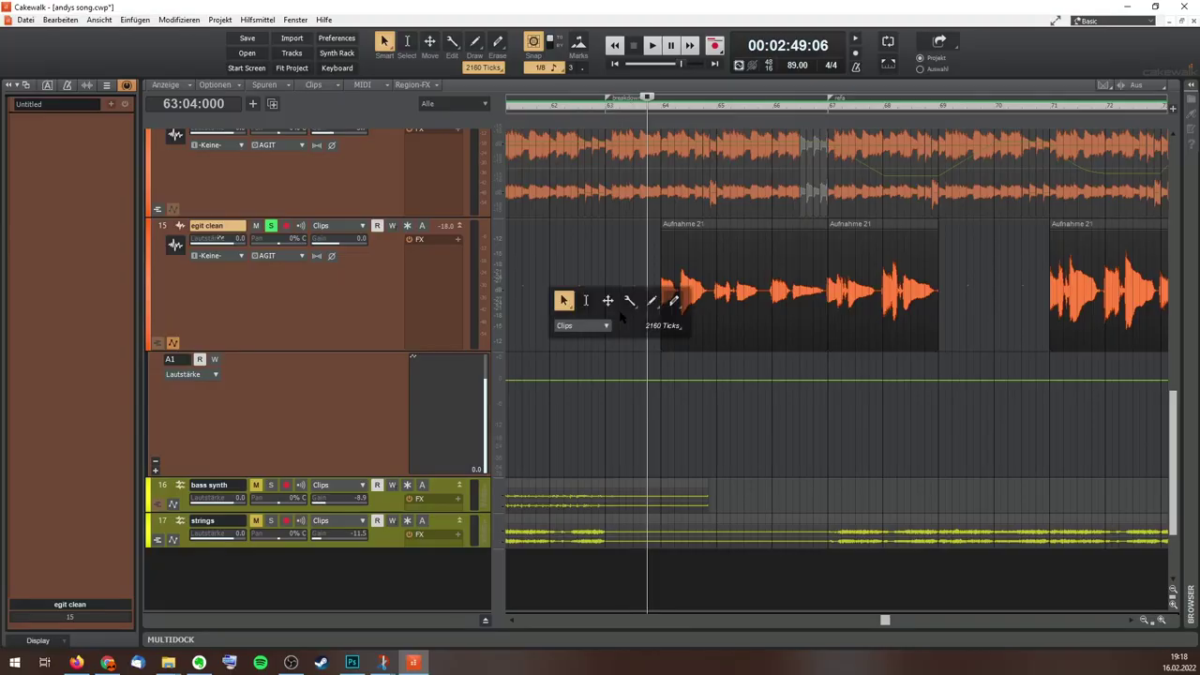
pyautogui.click(563, 301)
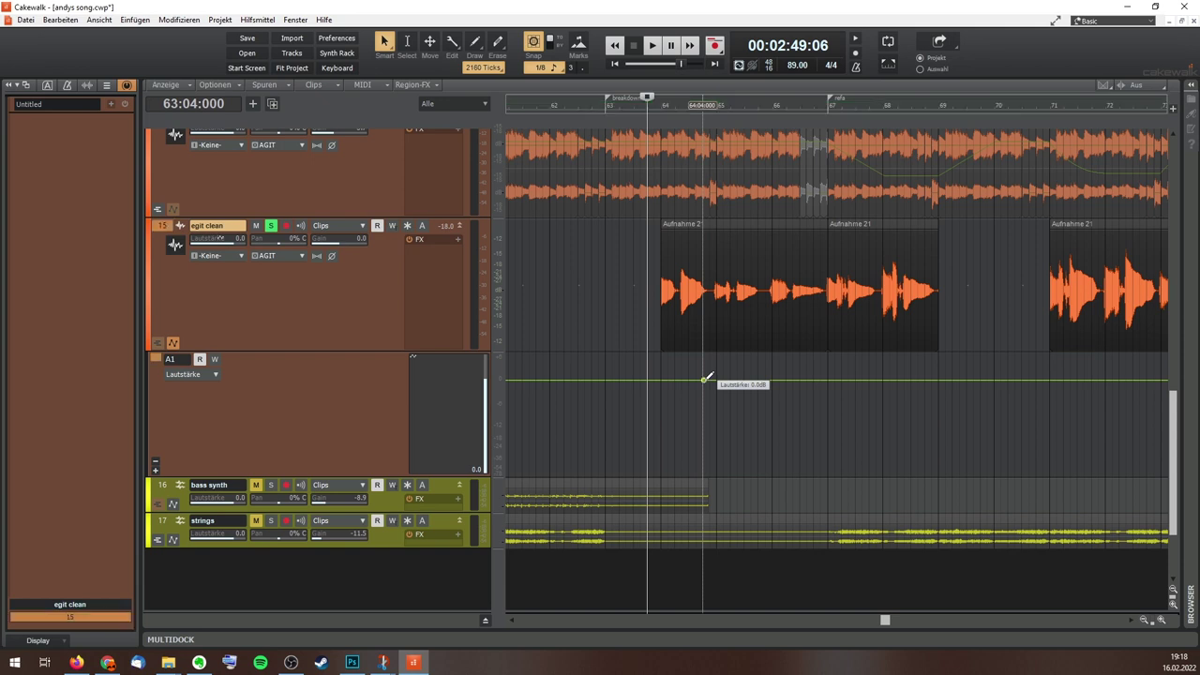
# Step: Add volume envelope nodes between 64:04 and 67:01, pull the middle one down to -12.6 dB near 65:03, and play the passage
pyautogui.click(769, 380)
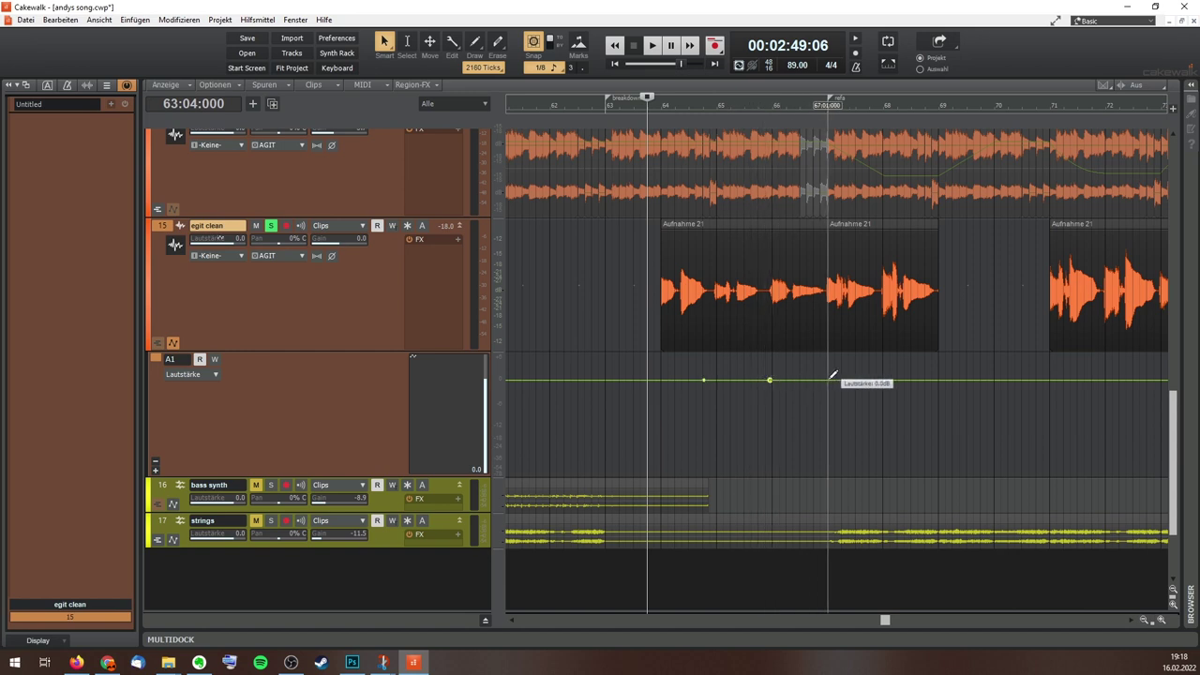
pyautogui.moveTo(770, 380); pyautogui.dragTo(750, 423)
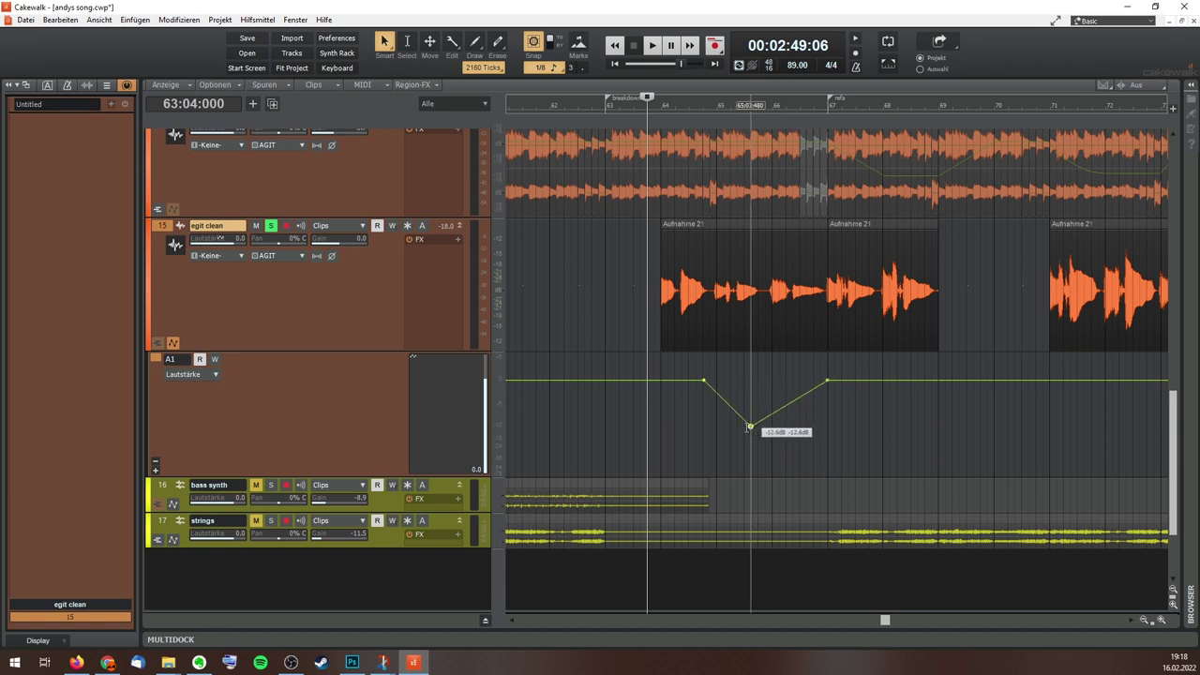
pyautogui.press('space')
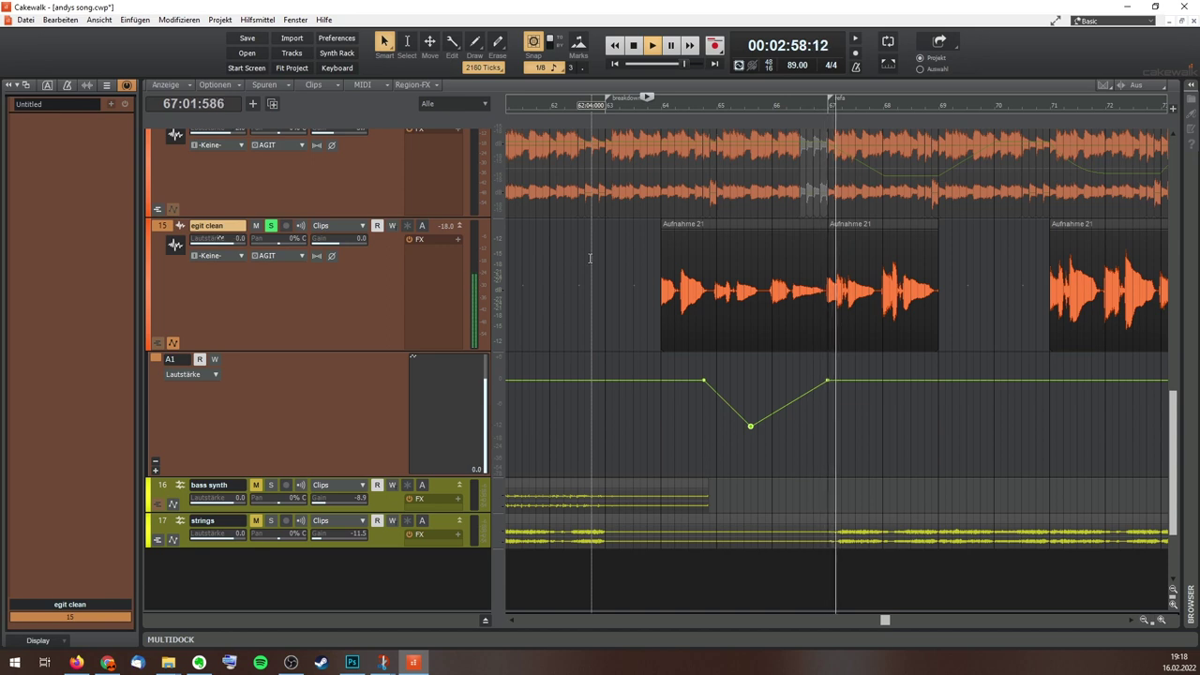
pyautogui.press('space')
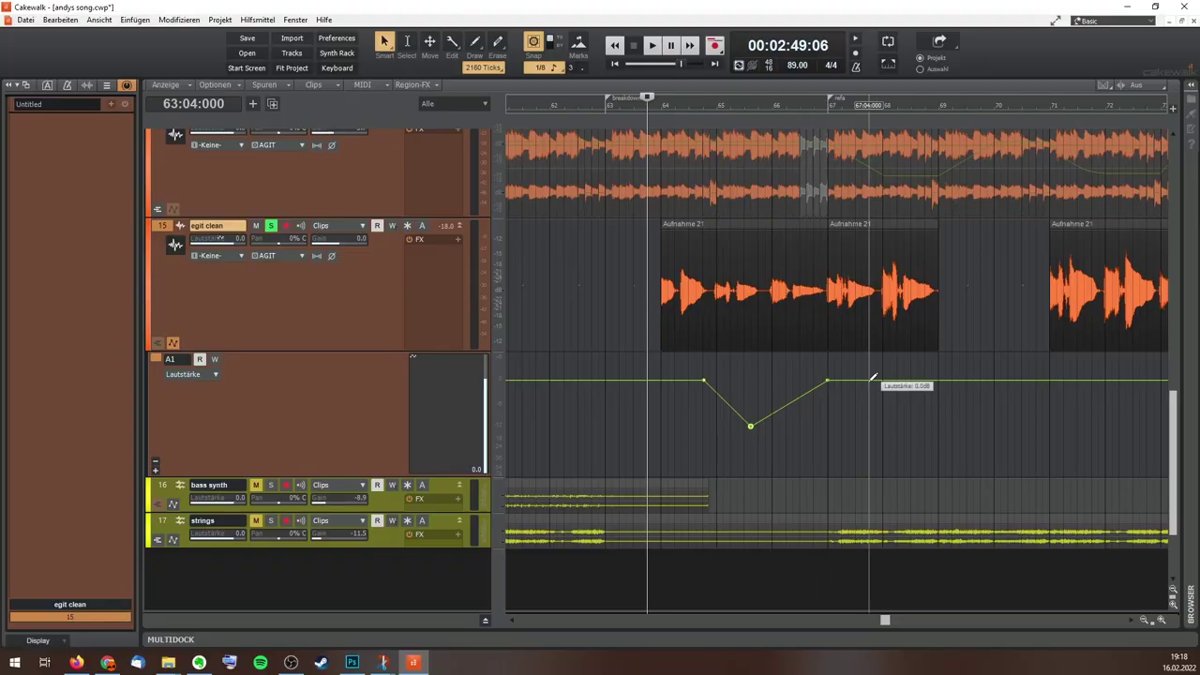
# Step: Try the Schneller Verlauf, Langsamer Verlauf and Sprung curve types on the envelope segment leading up to bar 67
pyautogui.moveTo(873, 379); pyautogui.dragTo(827, 381)
pyautogui.rightClick(798, 395)
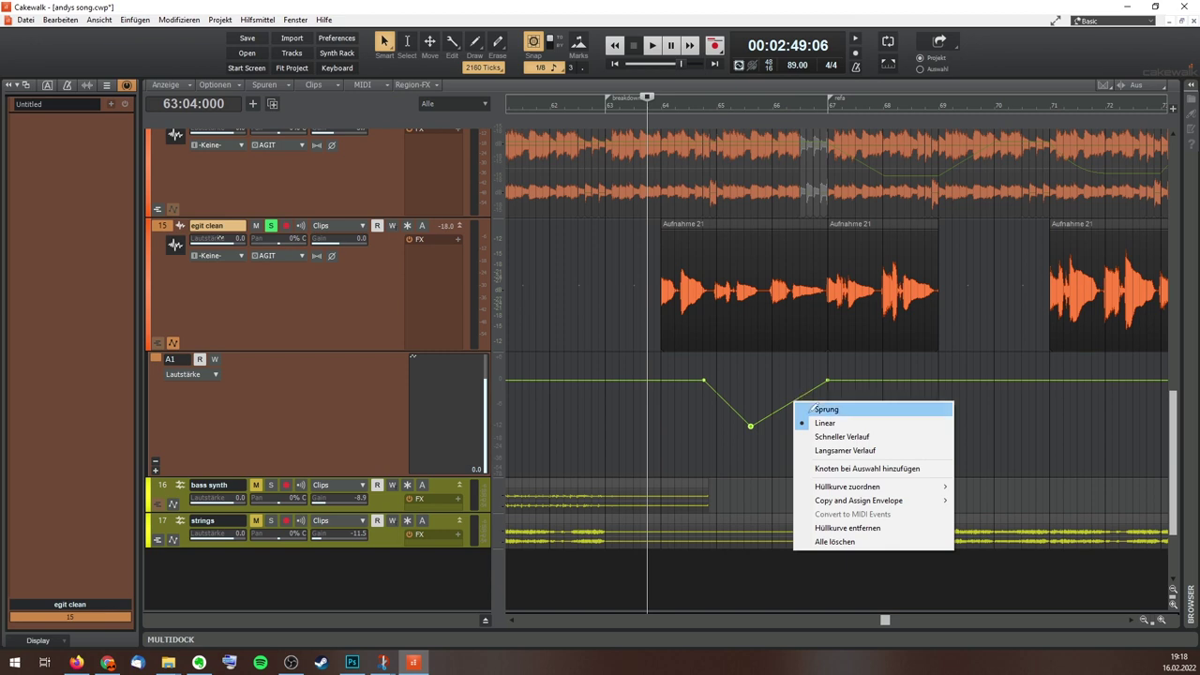
pyautogui.click(835, 434)
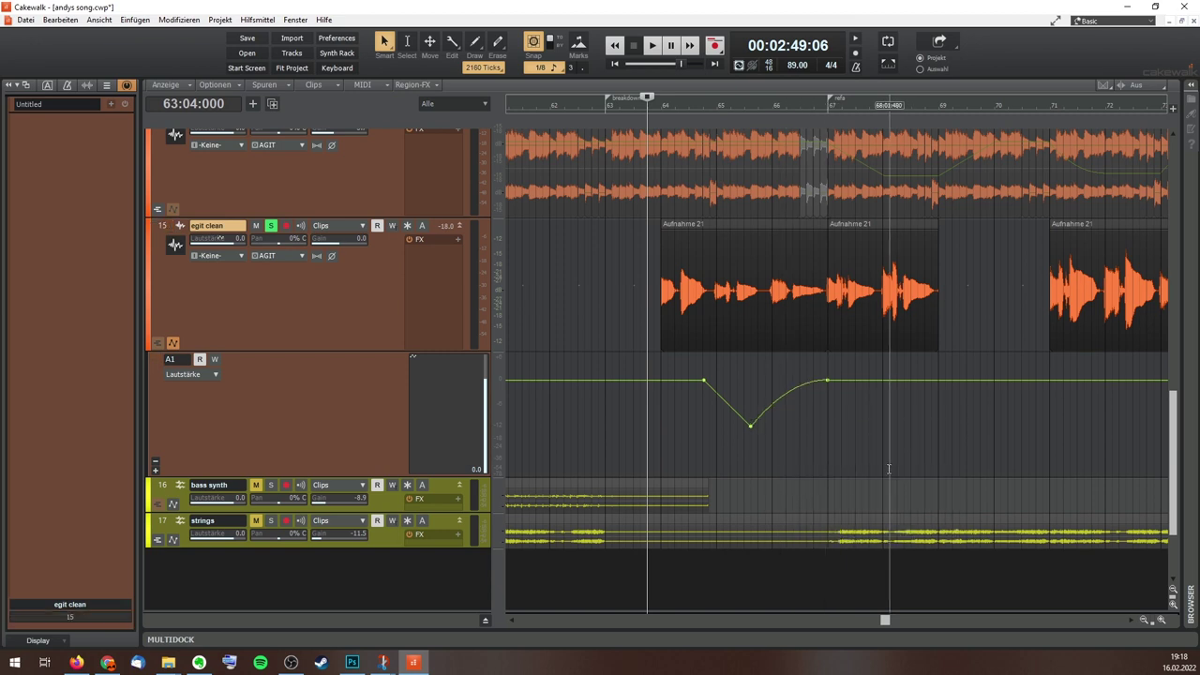
pyautogui.rightClick(794, 387)
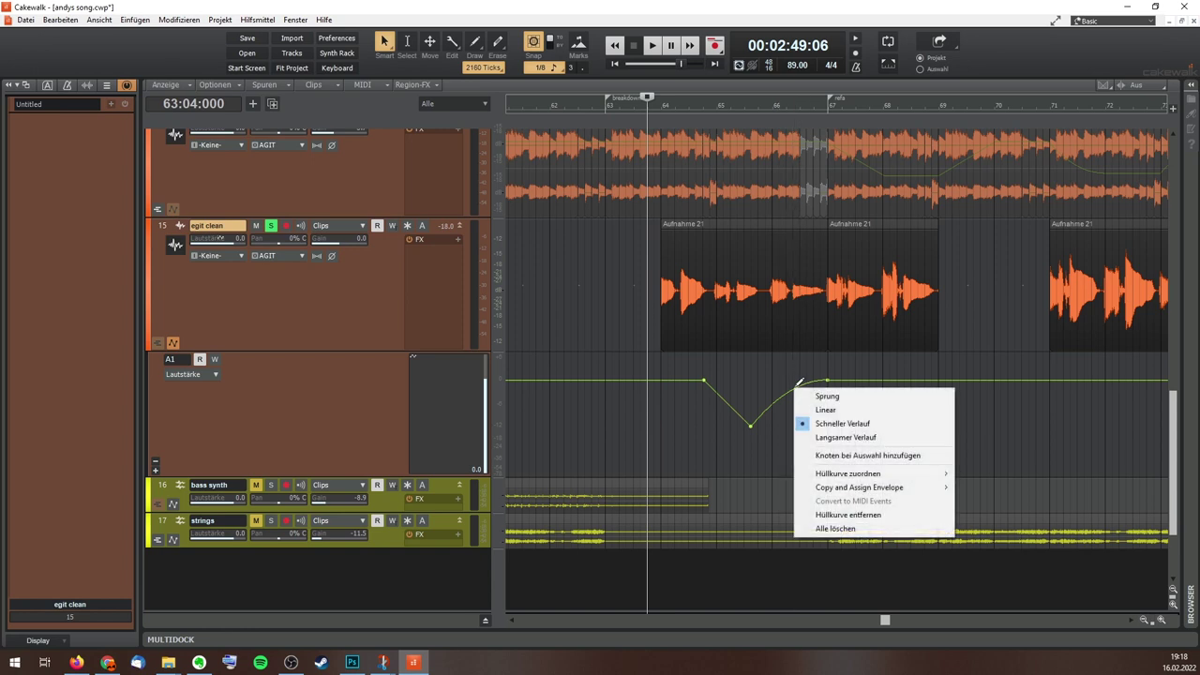
pyautogui.click(843, 438)
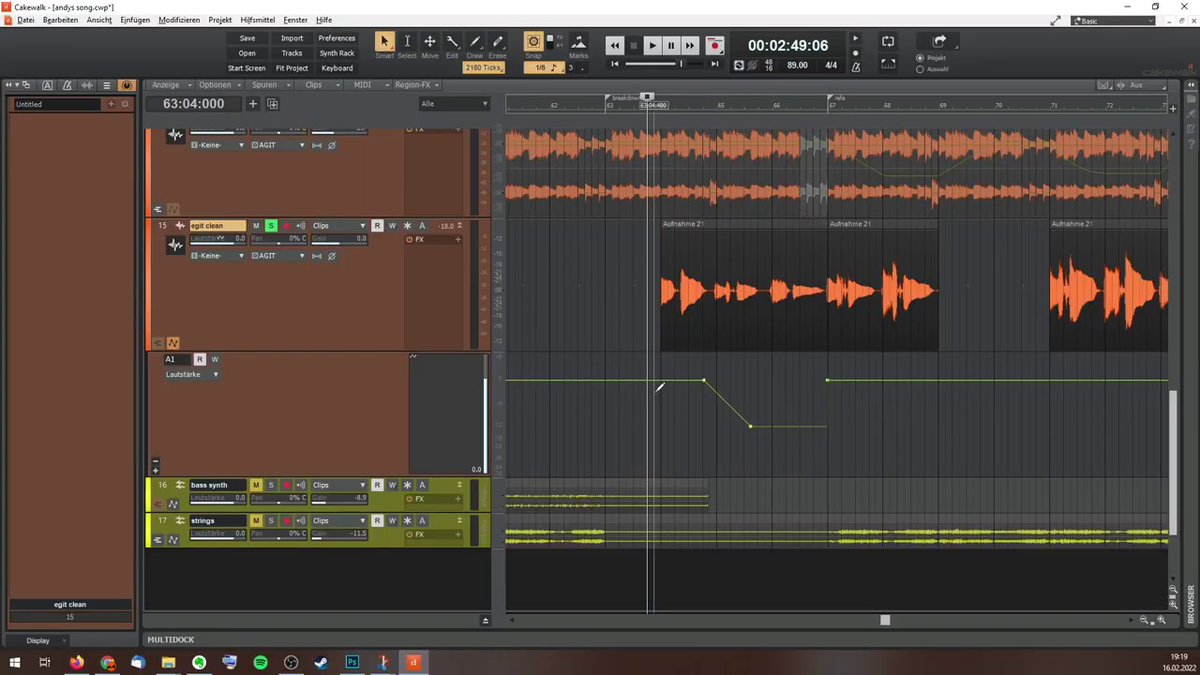
pyautogui.moveTo(647, 376)
pyautogui.mouseDown()
pyautogui.moveTo(728, 423)
pyautogui.moveTo(772, 398)
pyautogui.moveTo(804, 418)
pyautogui.moveTo(831, 386)
pyautogui.moveTo(866, 374)
pyautogui.moveTo(896, 412)
pyautogui.moveTo(914, 386)
pyautogui.moveTo(942, 383)
pyautogui.mouseUp()
pyautogui.press('space')
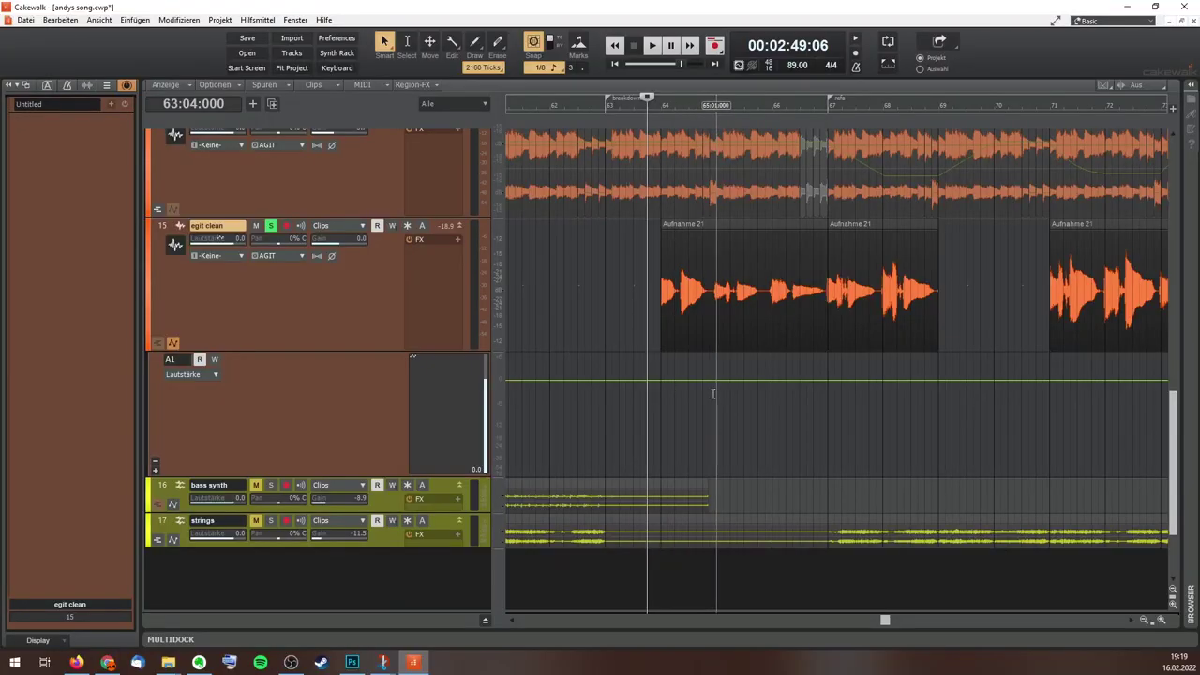
# Step: Lower the volume envelope between 65:01 and 67:03 to about -14 dB, and try shifting the section after it with the Move tool
pyautogui.moveTo(718, 393); pyautogui.dragTo(787, 362)
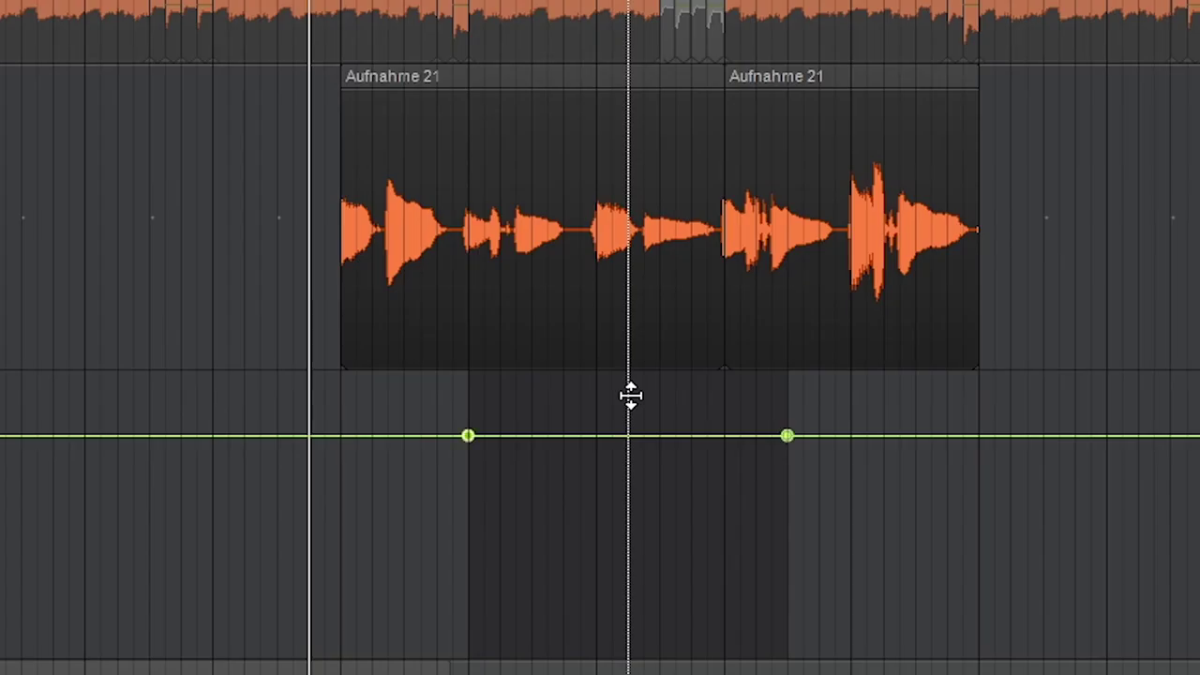
pyautogui.moveTo(630, 395); pyautogui.dragTo(647, 507)
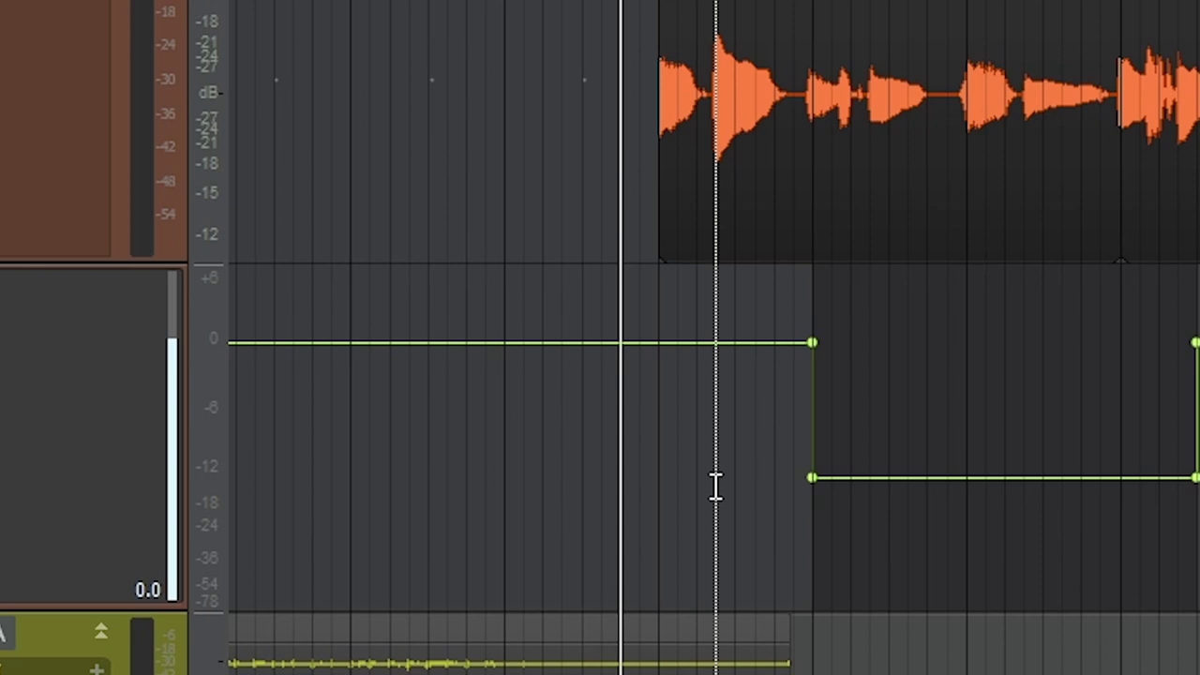
pyautogui.press('t')
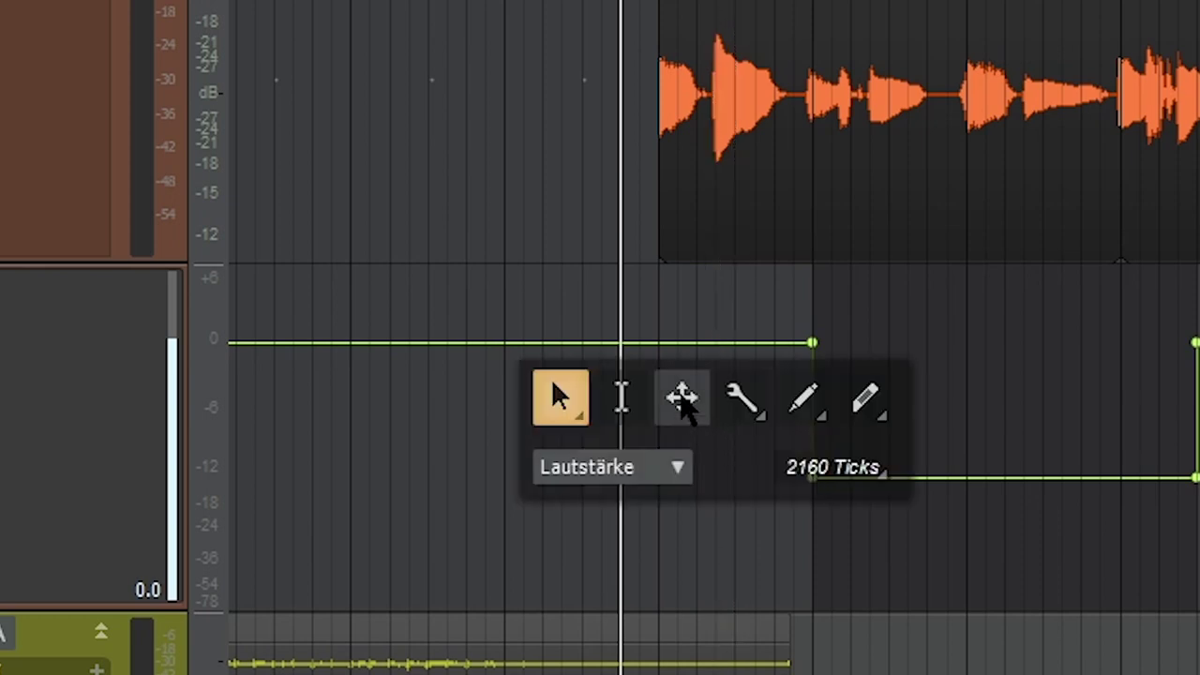
pyautogui.click(682, 398)
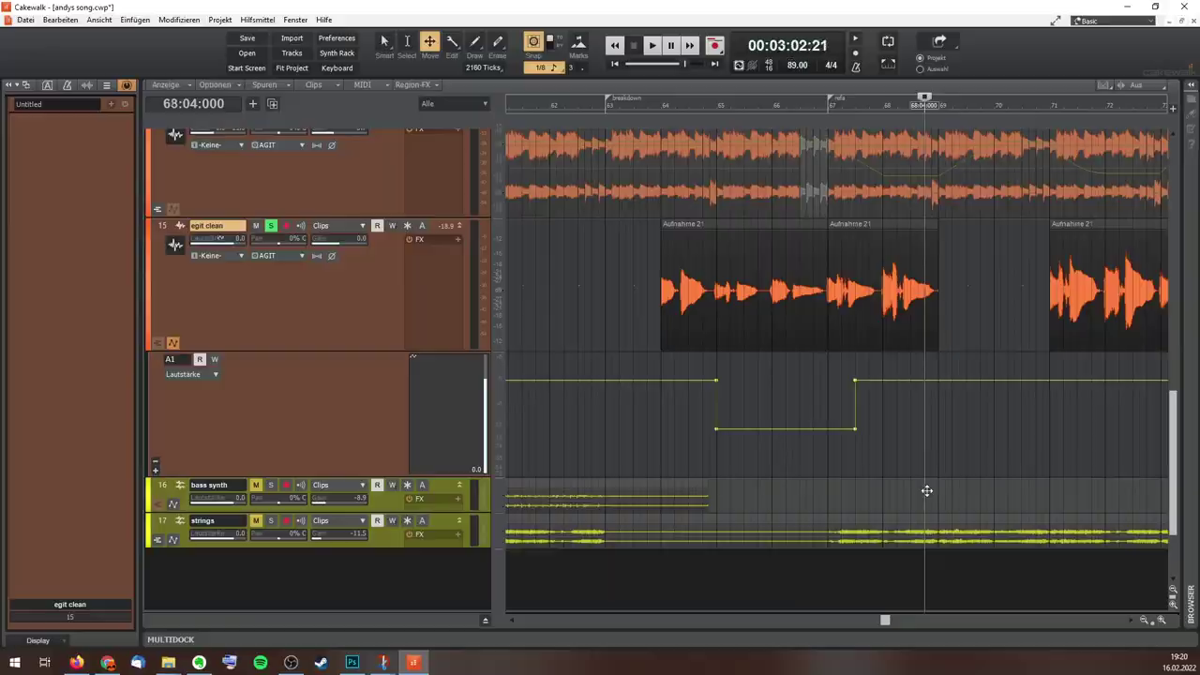
pyautogui.moveTo(882, 381); pyautogui.dragTo(887, 414)
pyautogui.moveTo(887, 413); pyautogui.dragTo(886, 380)
# Step: Draw a freehand volume curve across the Aufnahme 21 clips from about 63:04 to bar 69
pyautogui.press('t')
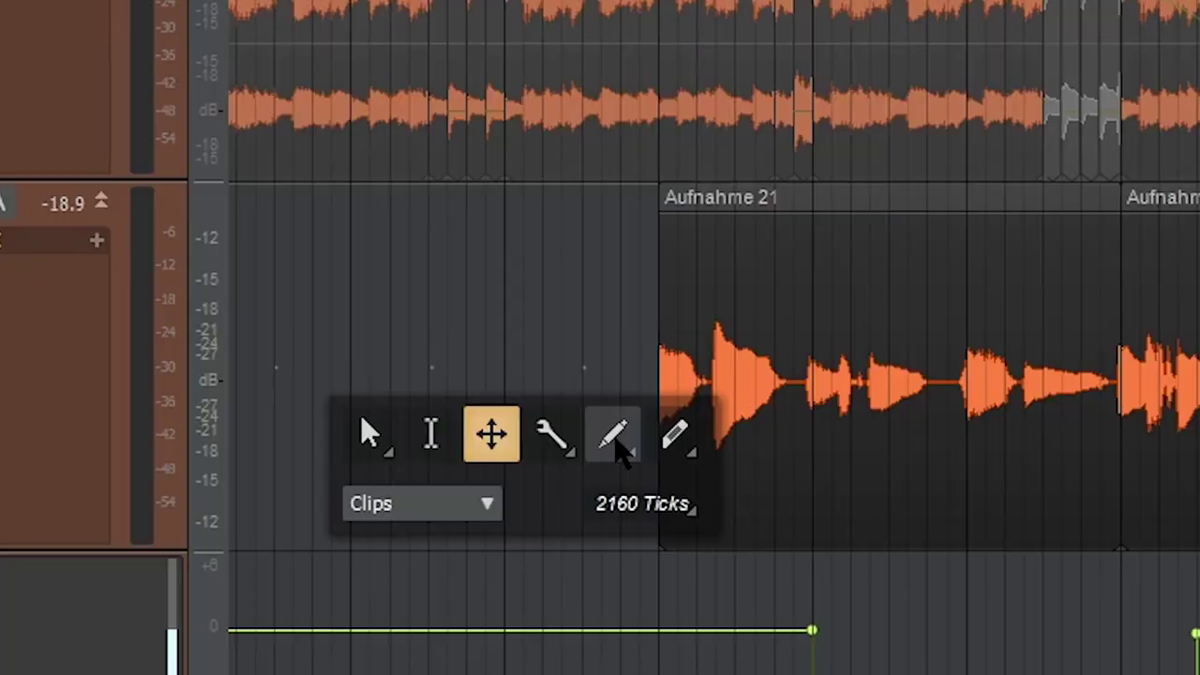
pyautogui.click(614, 437)
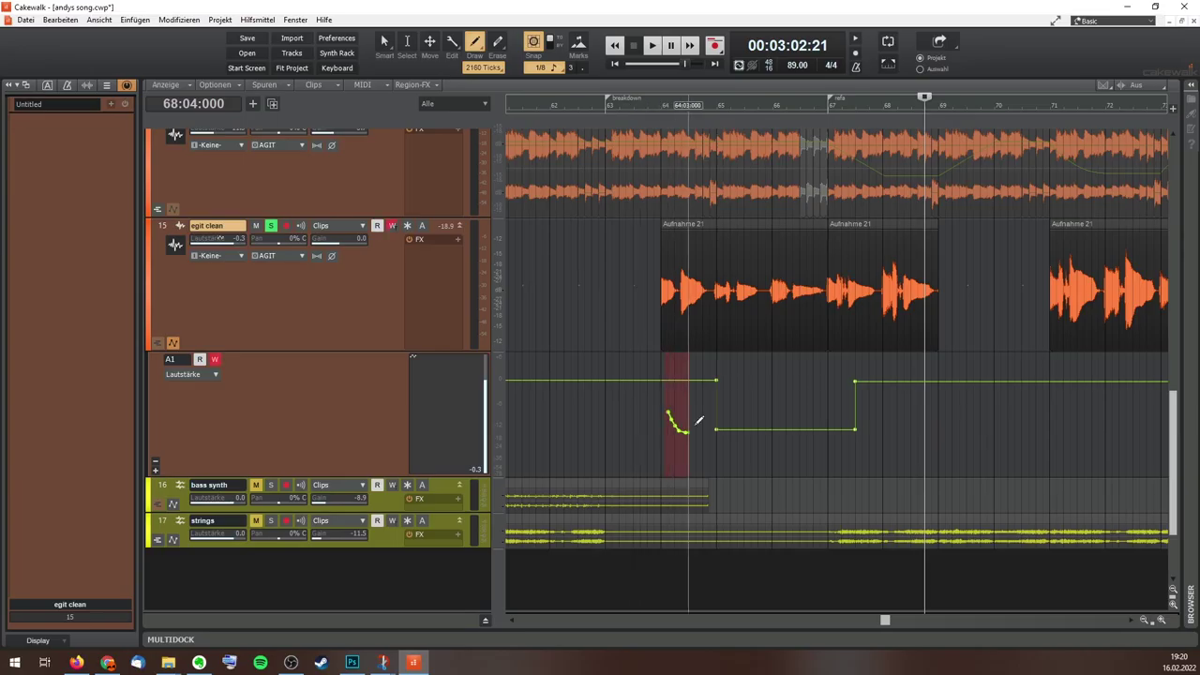
pyautogui.moveTo(699, 421)
pyautogui.mouseDown()
pyautogui.moveTo(722, 386)
pyautogui.moveTo(763, 425)
pyautogui.moveTo(822, 417)
pyautogui.moveTo(859, 432)
pyautogui.moveTo(858, 395)
pyautogui.moveTo(818, 389)
pyautogui.moveTo(907, 387)
pyautogui.moveTo(949, 441)
pyautogui.mouseUp()
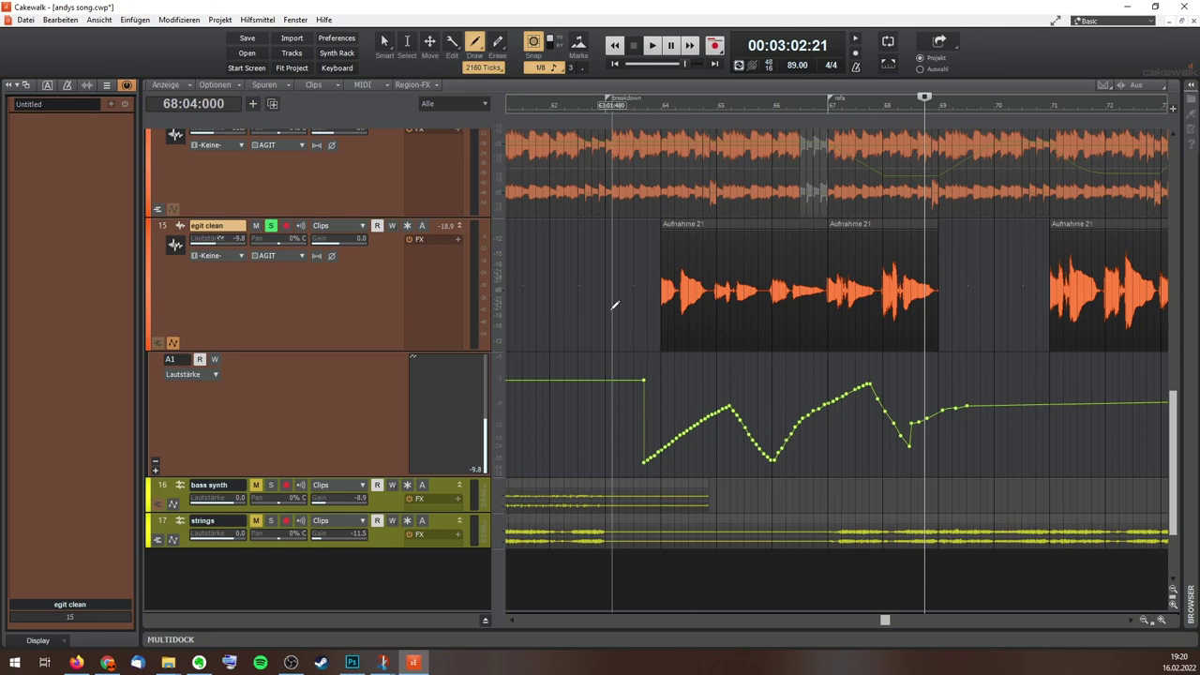
# Step: Draw a Sinus waveform along the volume envelope from about bar 64 to the middle of bar 71
pyautogui.press('t')
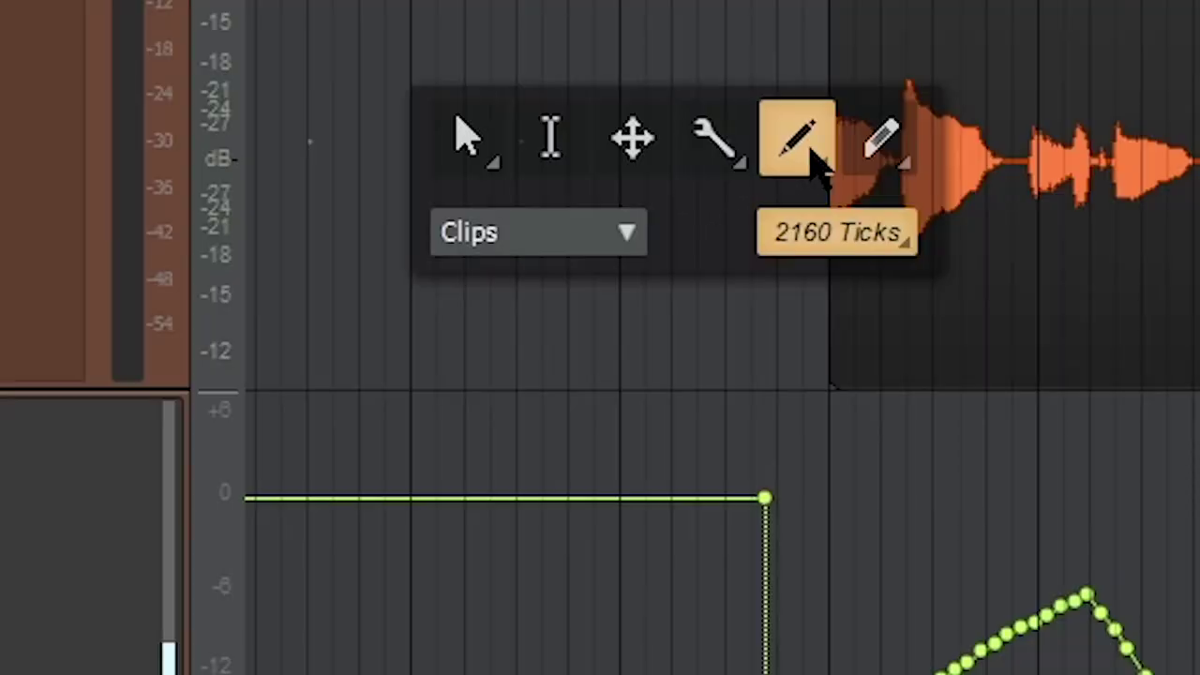
pyautogui.click(812, 160)
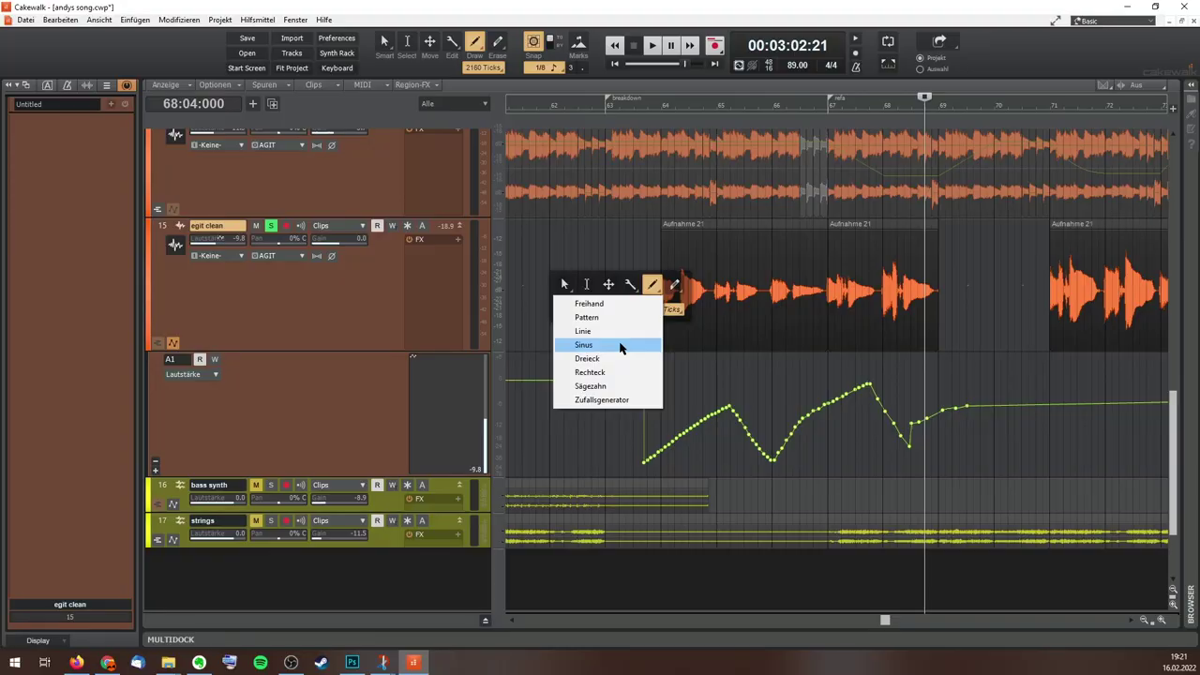
pyautogui.click(619, 345)
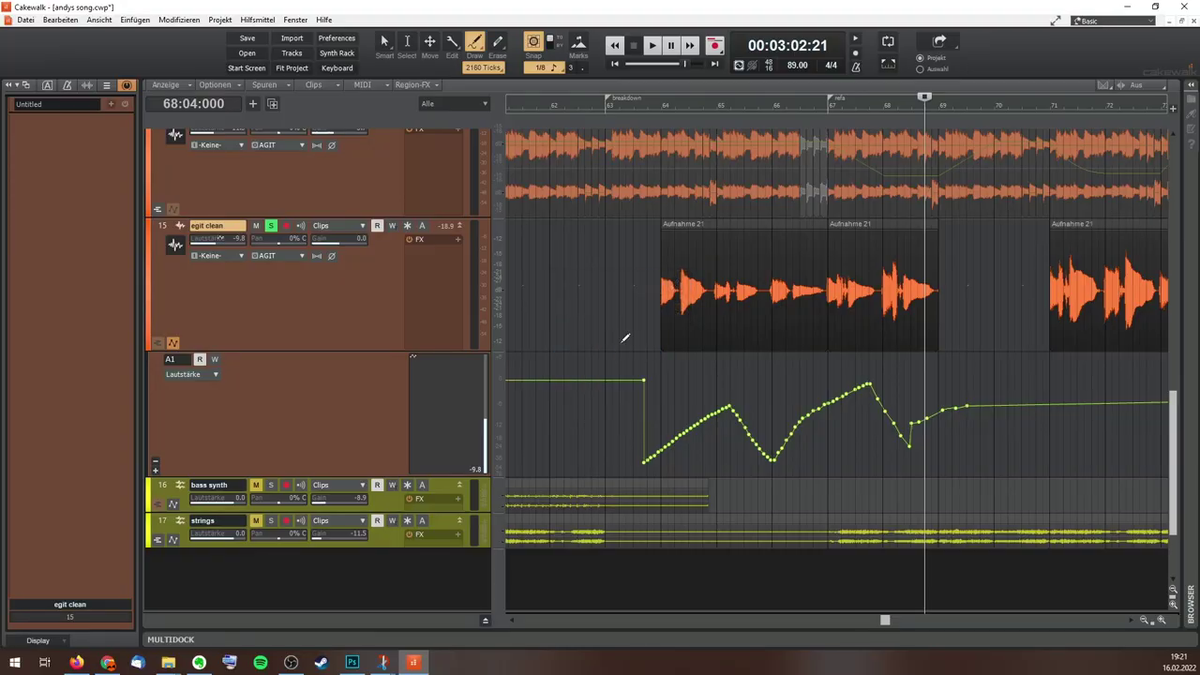
pyautogui.moveTo(655, 398)
pyautogui.mouseDown()
pyautogui.moveTo(675, 409)
pyautogui.moveTo(703, 403)
pyautogui.moveTo(723, 428)
pyautogui.moveTo(776, 448)
pyautogui.moveTo(880, 430)
pyautogui.moveTo(975, 456)
pyautogui.moveTo(1076, 429)
pyautogui.mouseUp()
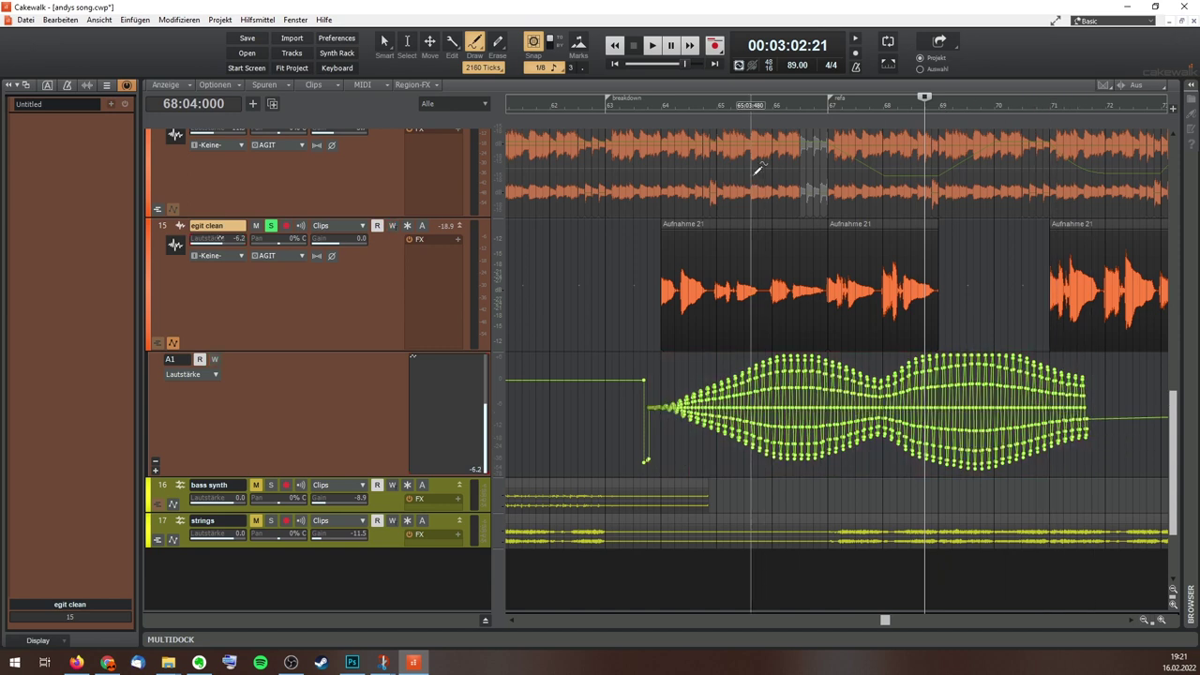
# Step: Save the project and play the automated passage from bar 64
pyautogui.hotkey('ctrl', 's')
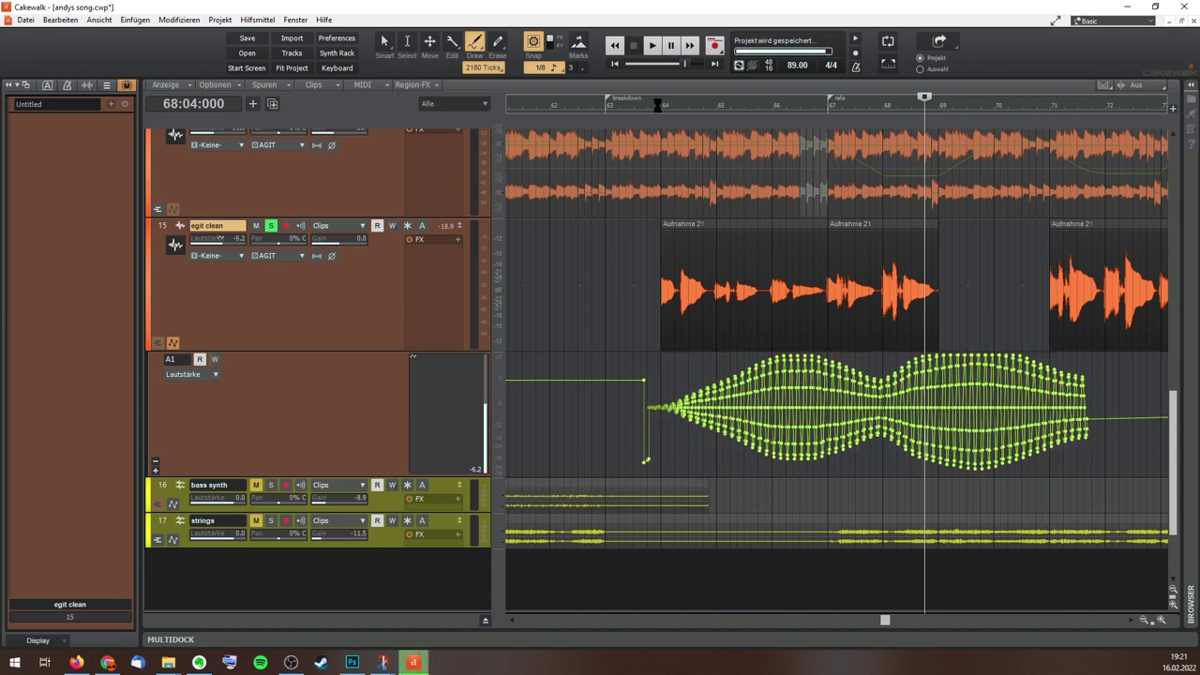
pyautogui.click(660, 103)
pyautogui.press('space')
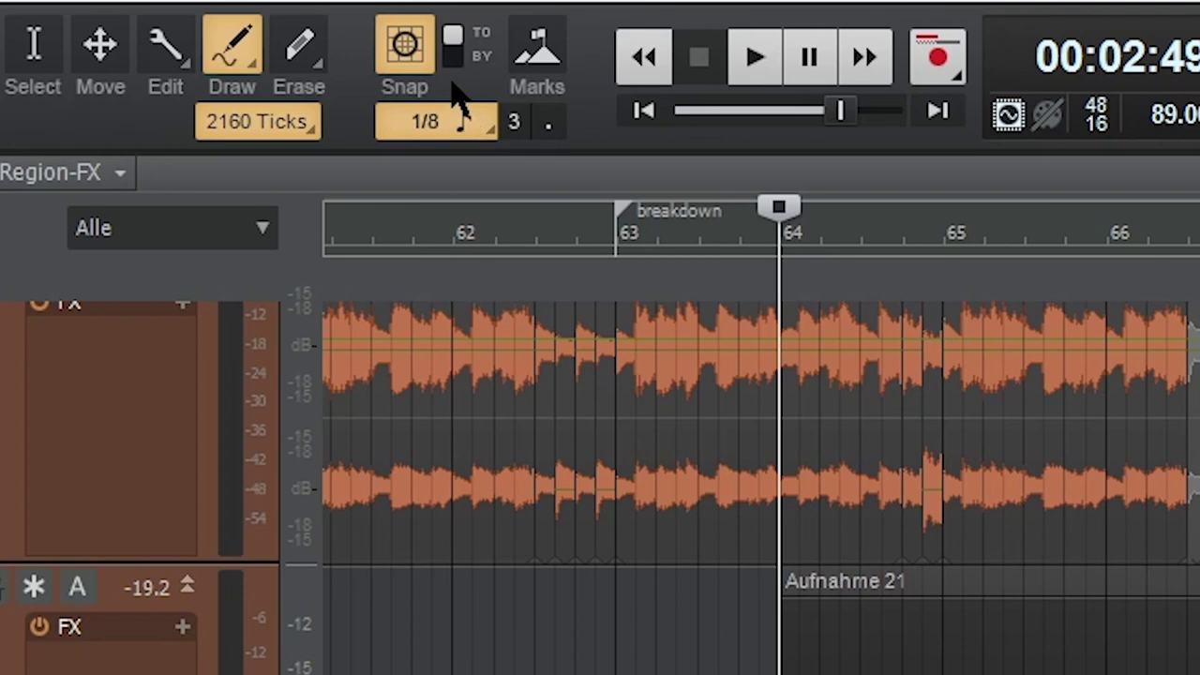
# Step: Redraw the sine curve from bar 64 to about bar 72 with the snap resolution at Ganze, and remove one node shortly before bar 69
pyautogui.click(471, 124)
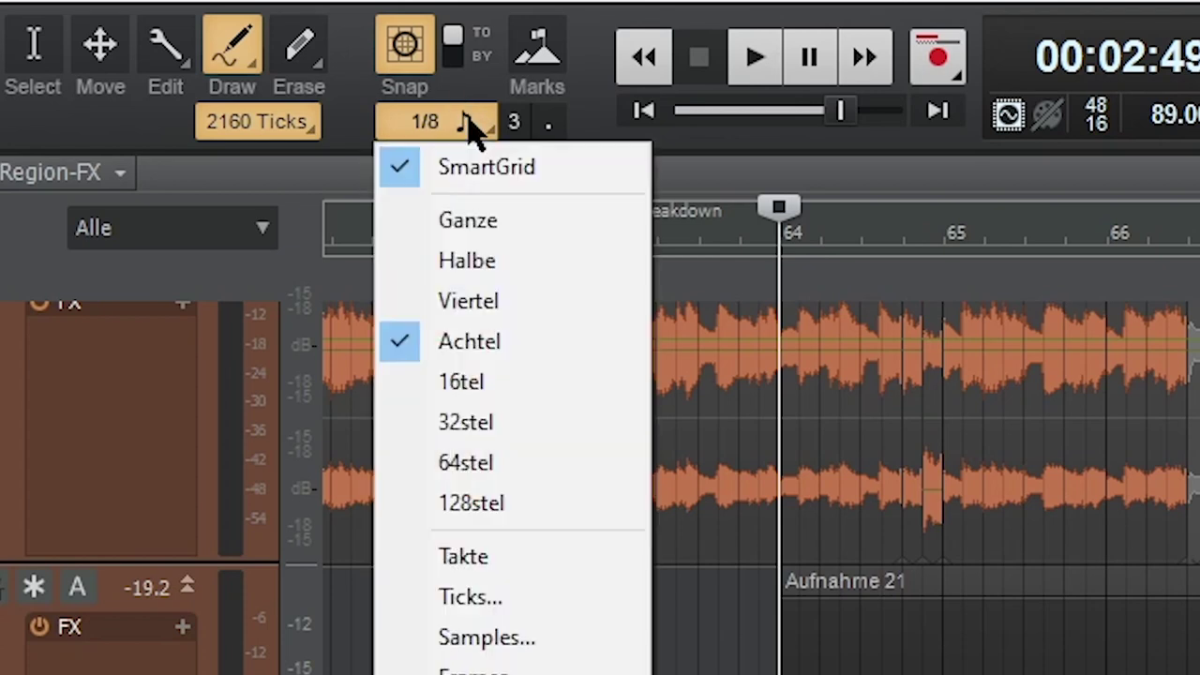
pyautogui.click(497, 221)
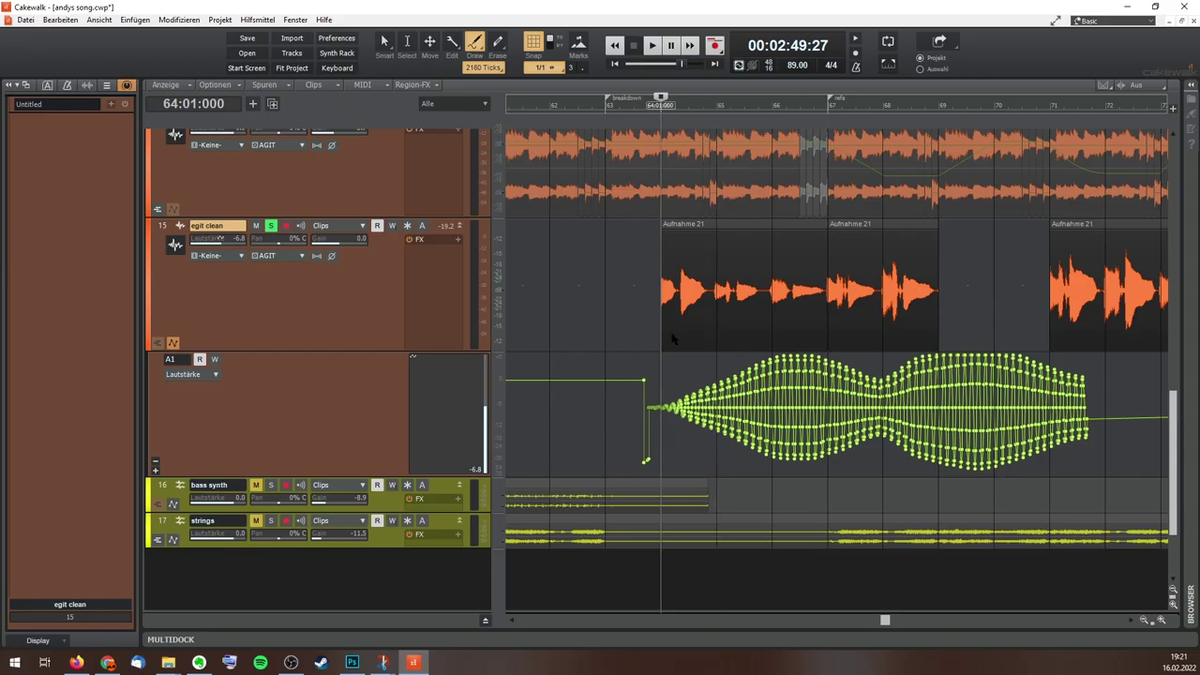
pyautogui.moveTo(658, 400)
pyautogui.mouseDown()
pyautogui.moveTo(838, 421)
pyautogui.moveTo(957, 458)
pyautogui.moveTo(1040, 401)
pyautogui.moveTo(1118, 417)
pyautogui.mouseUp()
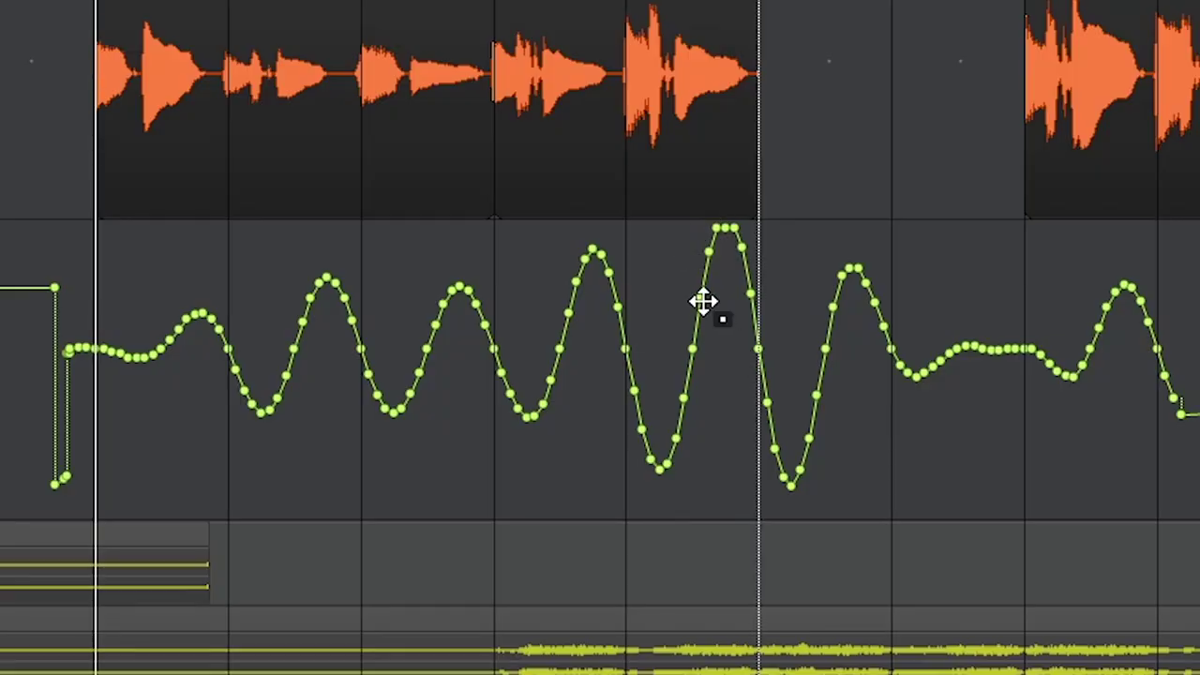
pyautogui.rightClick(702, 299)
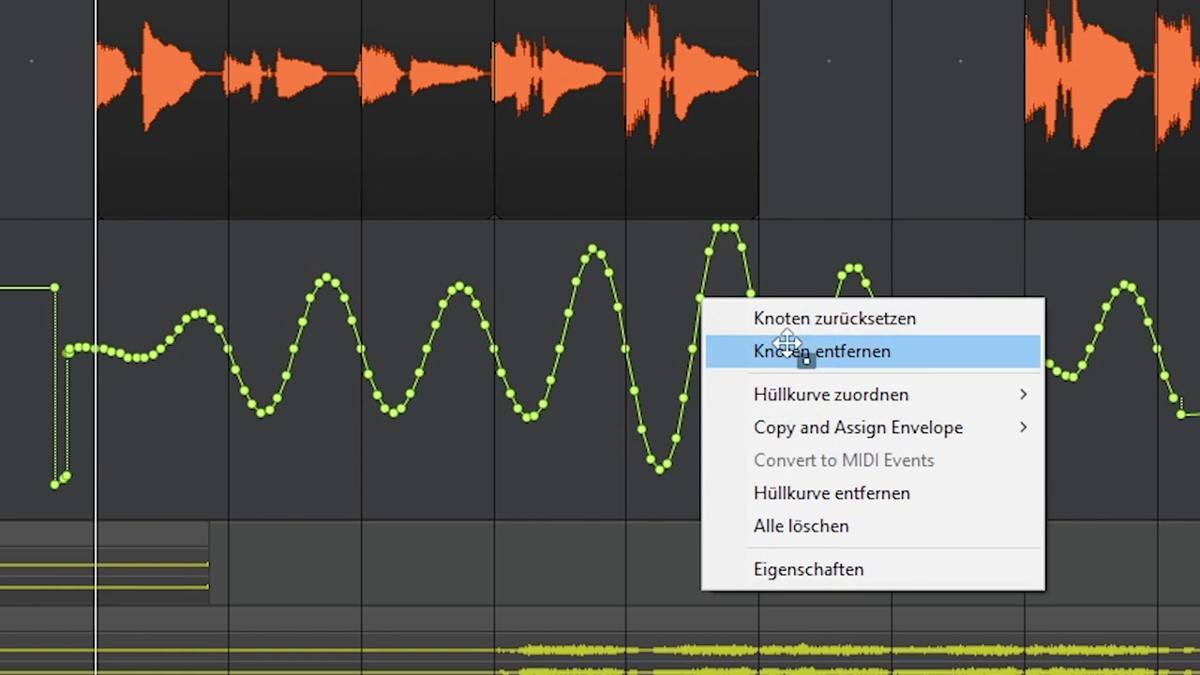
pyautogui.click(792, 351)
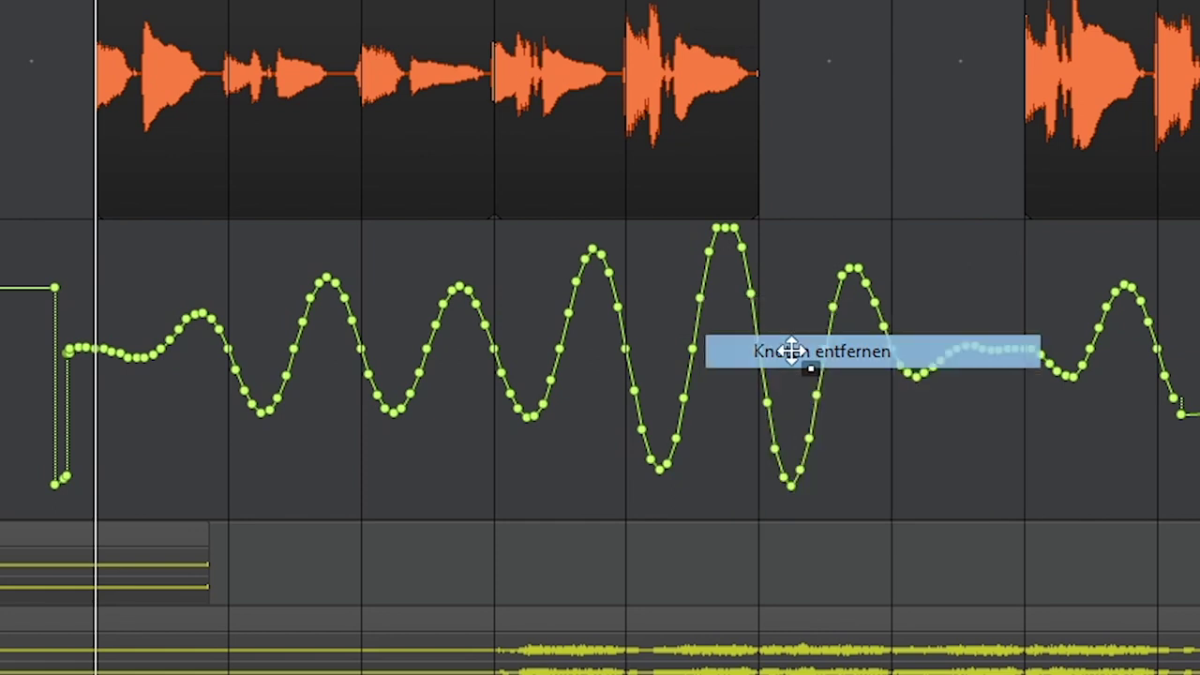
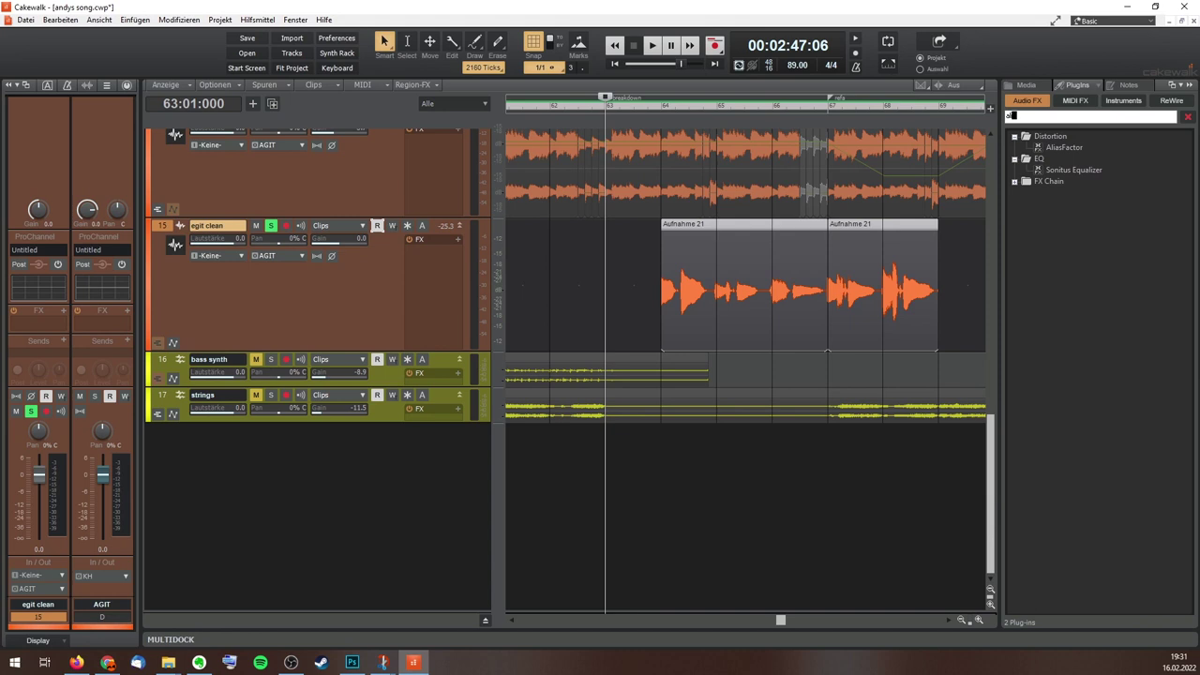
# Step: Insert the AliasFactor effect on the egit clean track and enable automation writing for it
pyautogui.moveTo(1064, 147)
pyautogui.mouseDown()
pyautogui.moveTo(763, 235)
pyautogui.moveTo(452, 301)
pyautogui.mouseUp()
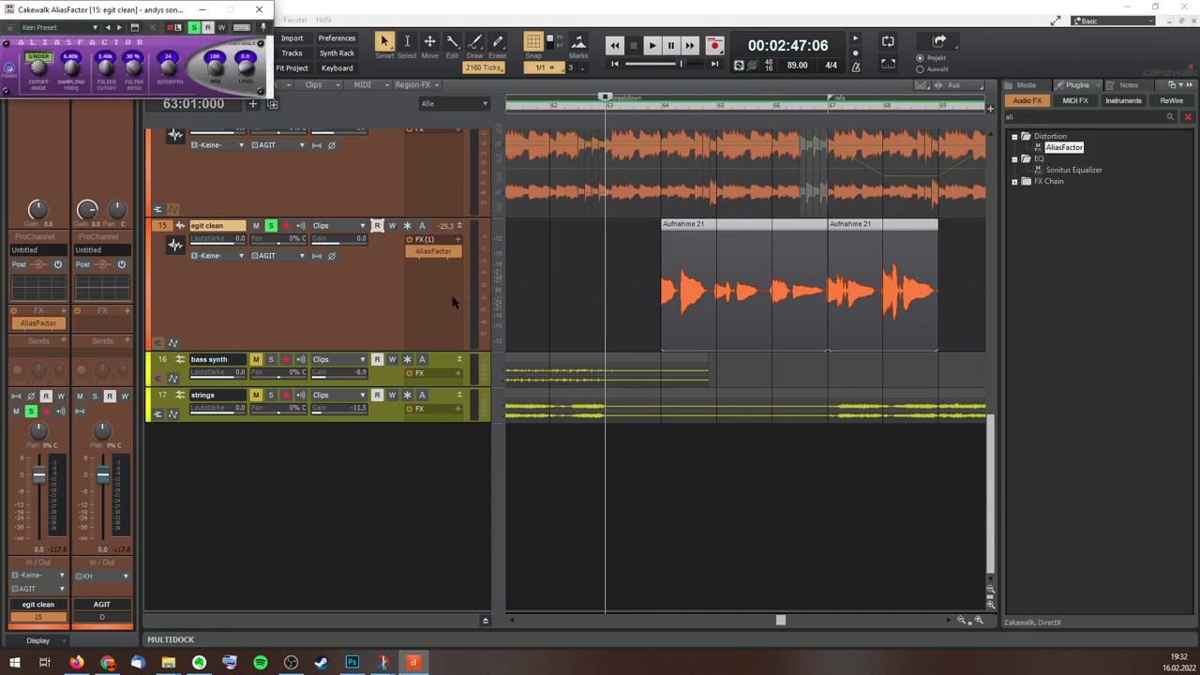
pyautogui.moveTo(147, 13); pyautogui.dragTo(434, 388)
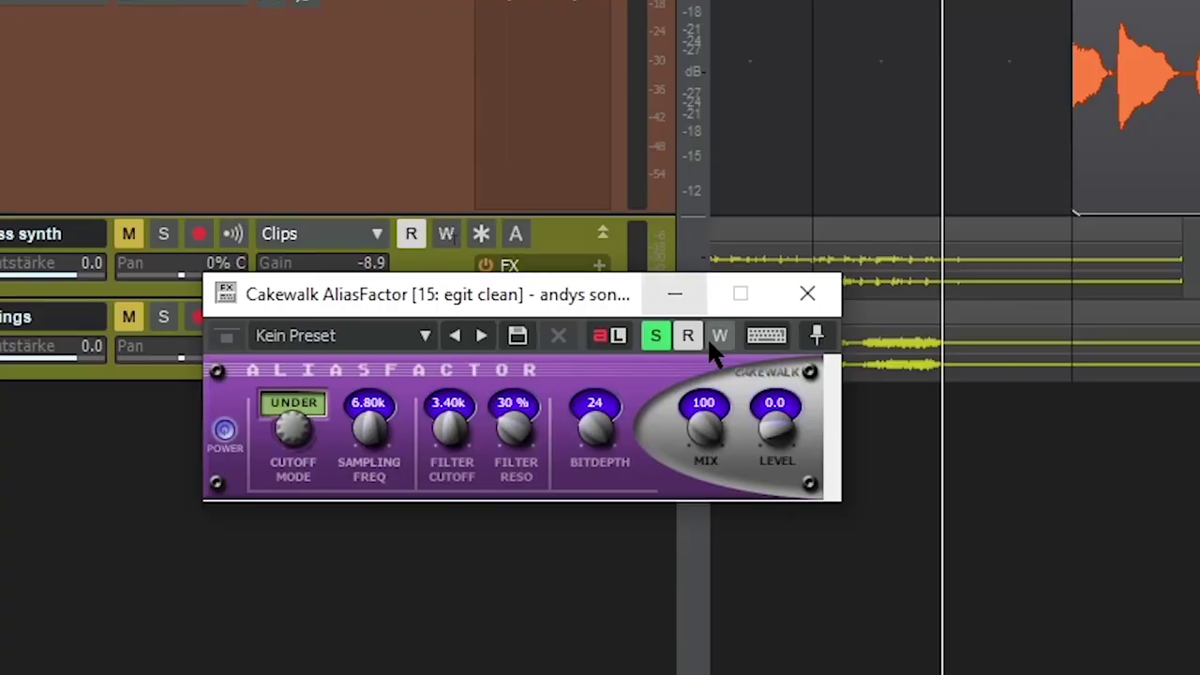
pyautogui.click(719, 336)
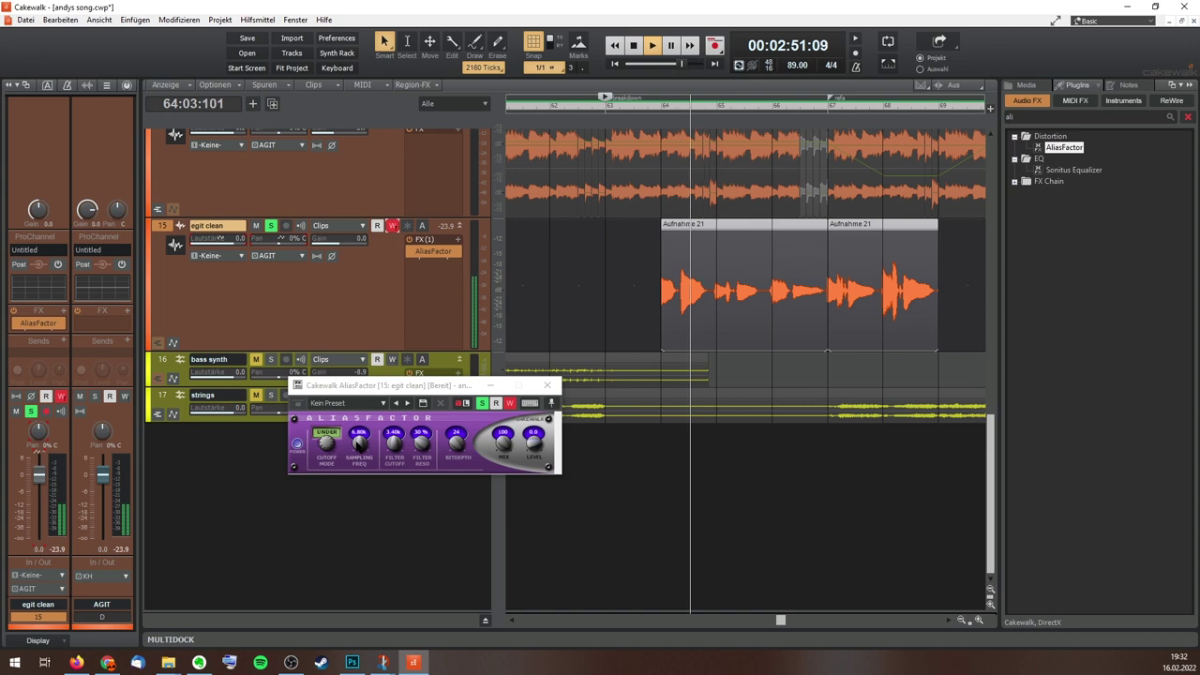
# Step: Record AliasFactor automation during playback by lowering the filter cutoff, reducing the bit depth to 5 and sweeping the sampling frequency
pyautogui.moveTo(359, 455)
pyautogui.mouseDown()
pyautogui.moveTo(359, 522)
pyautogui.moveTo(359, 458)
pyautogui.moveTo(359, 499)
pyautogui.mouseUp()
pyautogui.press('space')
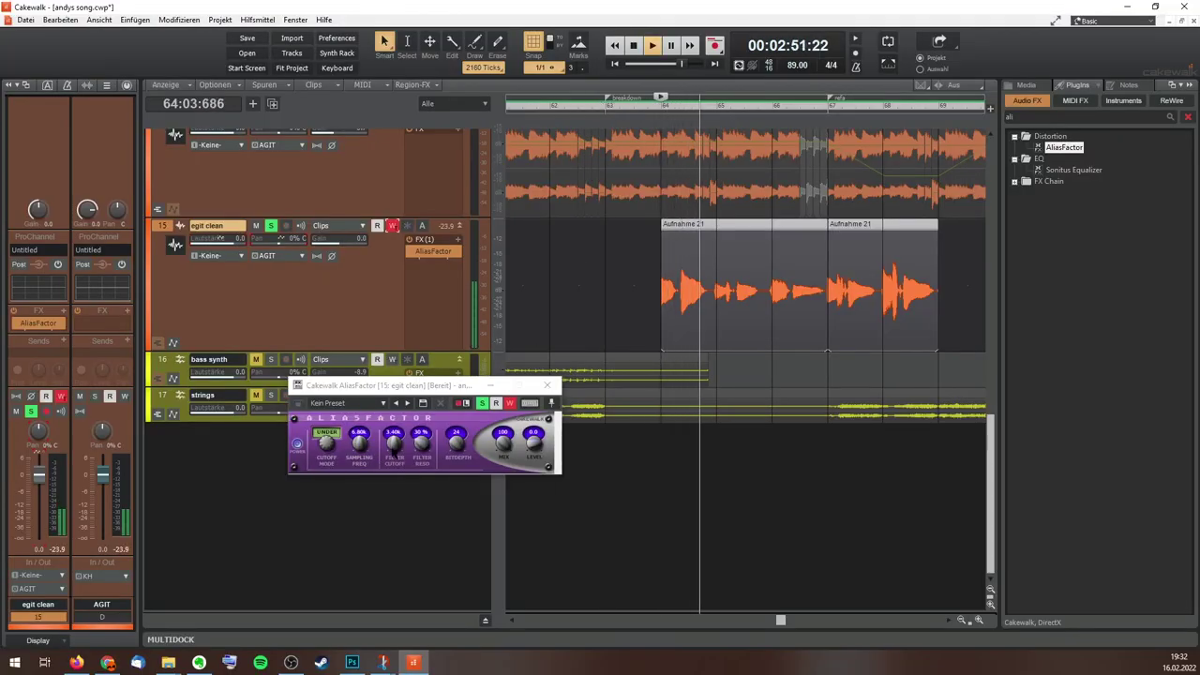
pyautogui.moveTo(395, 451)
pyautogui.mouseDown()
pyautogui.moveTo(395, 471)
pyautogui.moveTo(359, 438)
pyautogui.moveTo(359, 414)
pyautogui.moveTo(359, 426)
pyautogui.mouseUp()
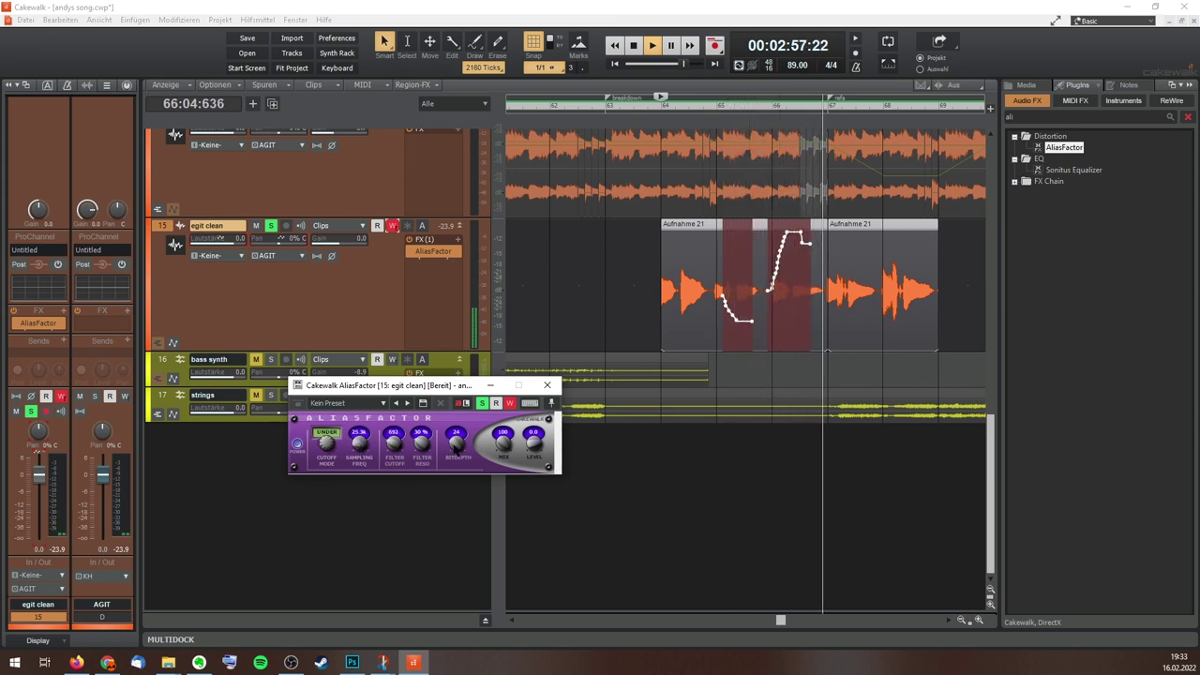
pyautogui.moveTo(456, 439); pyautogui.dragTo(455, 455)
pyautogui.moveTo(359, 439); pyautogui.dragTo(359, 460)
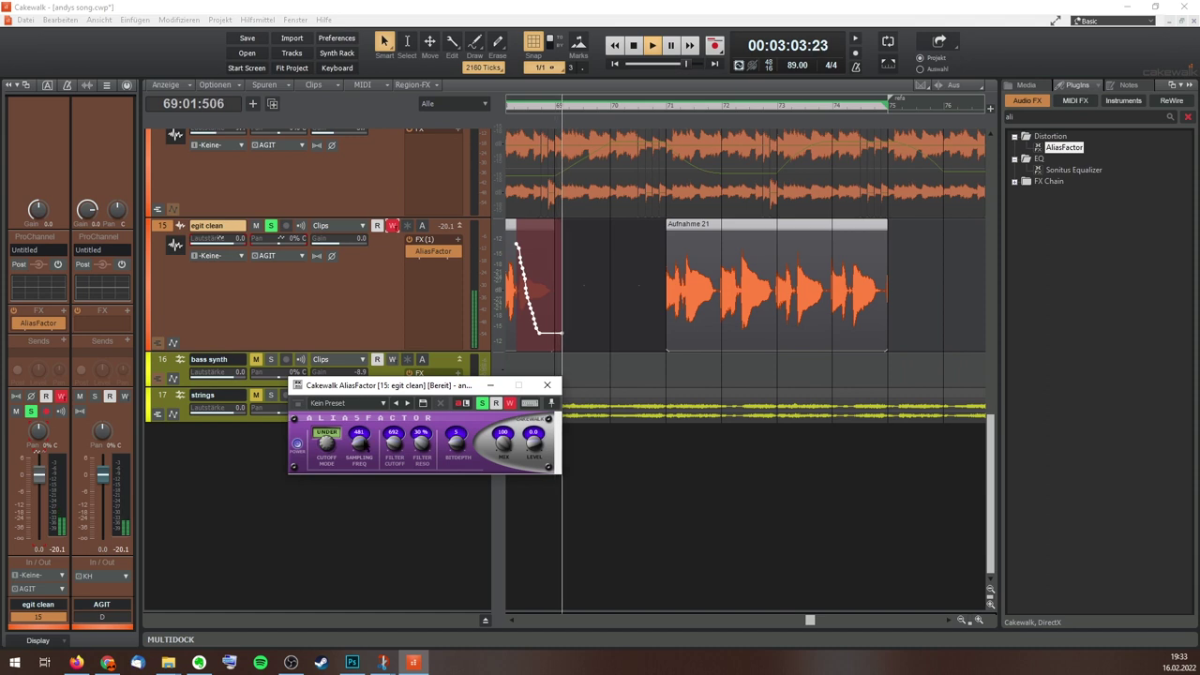
pyautogui.press('space')
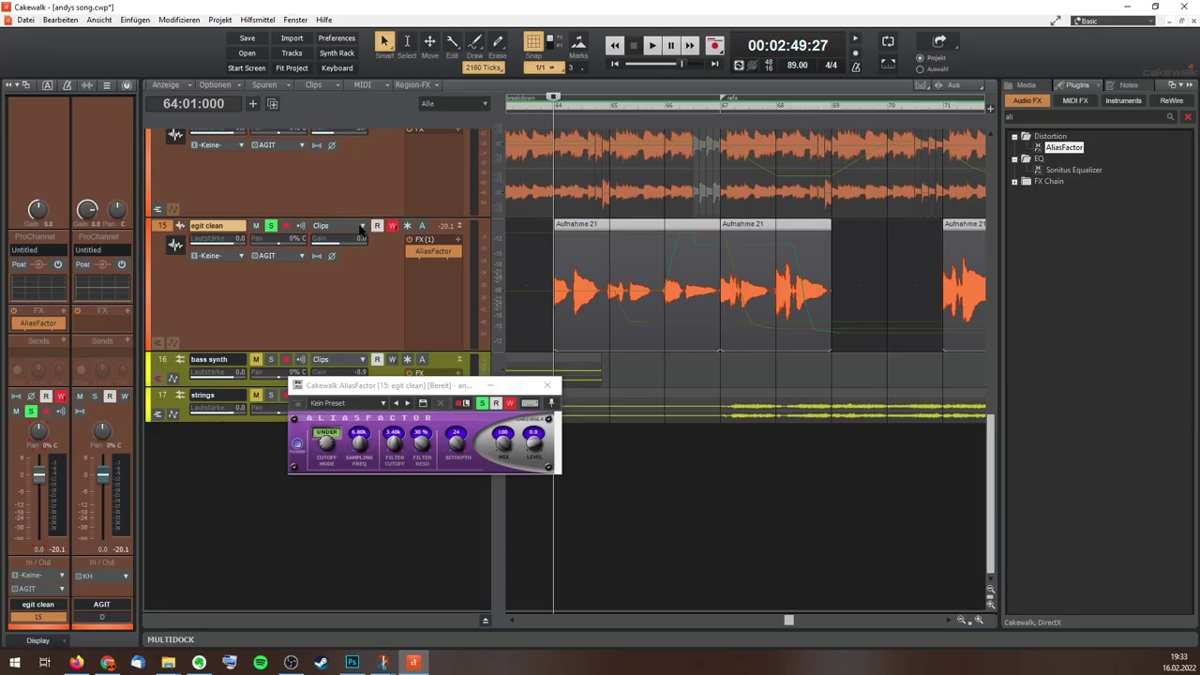
# Step: Show the AliasFactor Decim Freq automation envelope for editing on the egit clean track
pyautogui.click(706, 244)
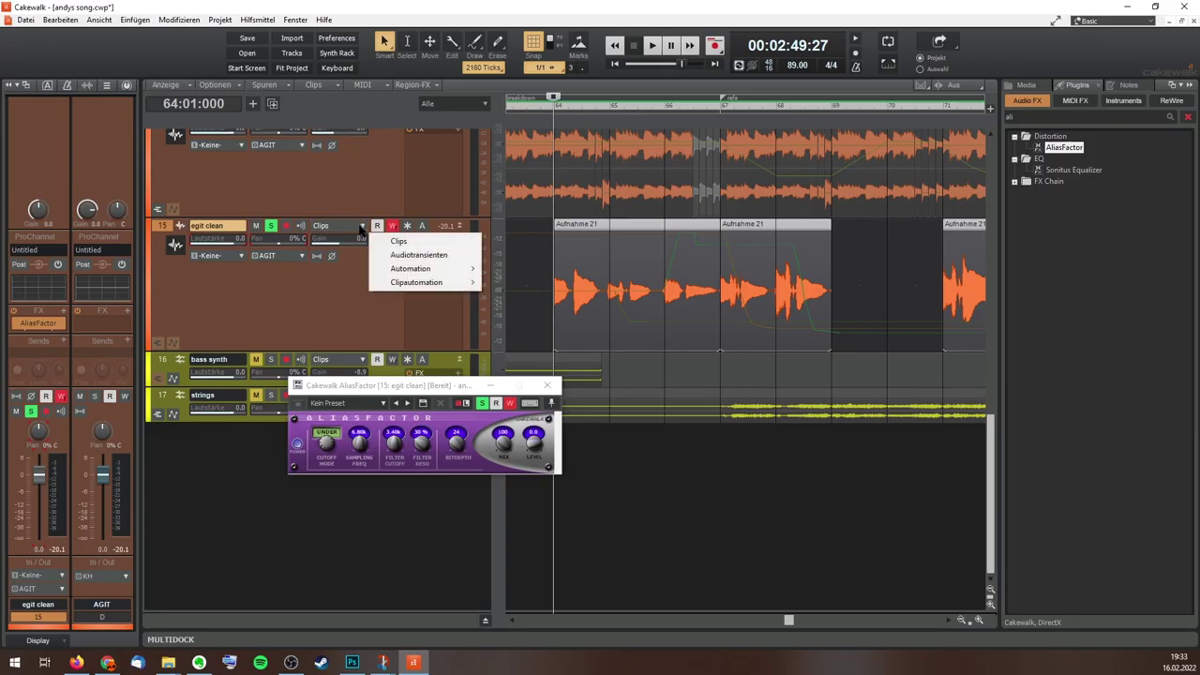
pyautogui.moveTo(418, 271)
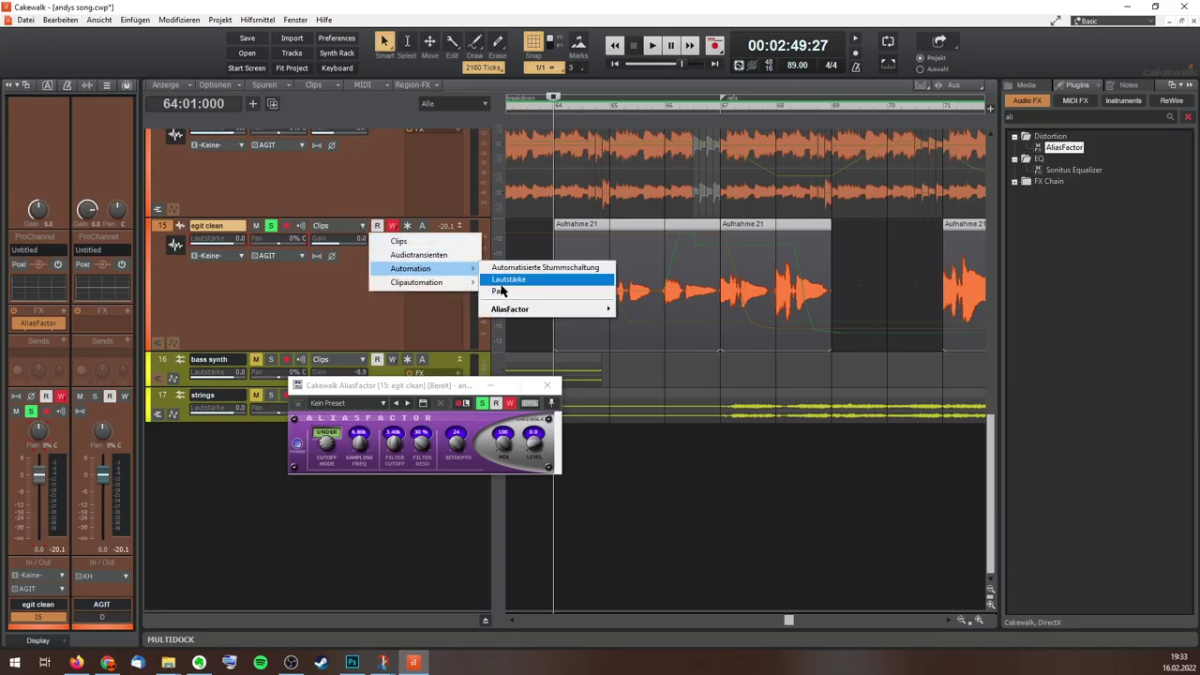
pyautogui.moveTo(526, 313)
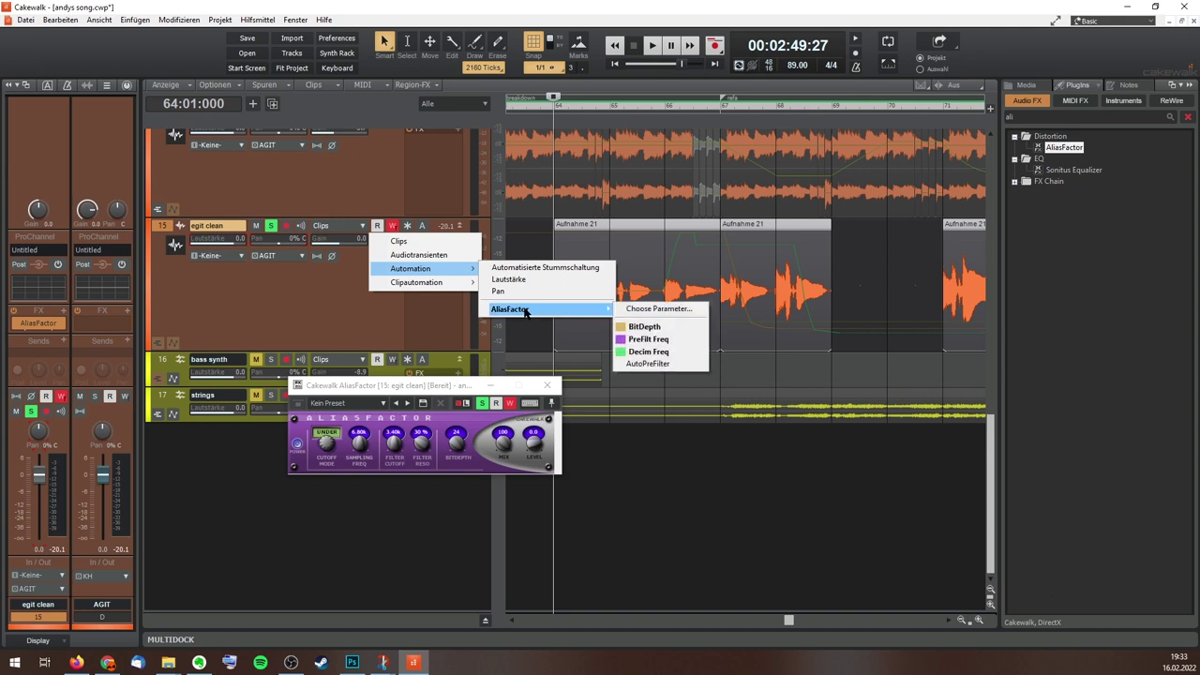
pyautogui.click(654, 354)
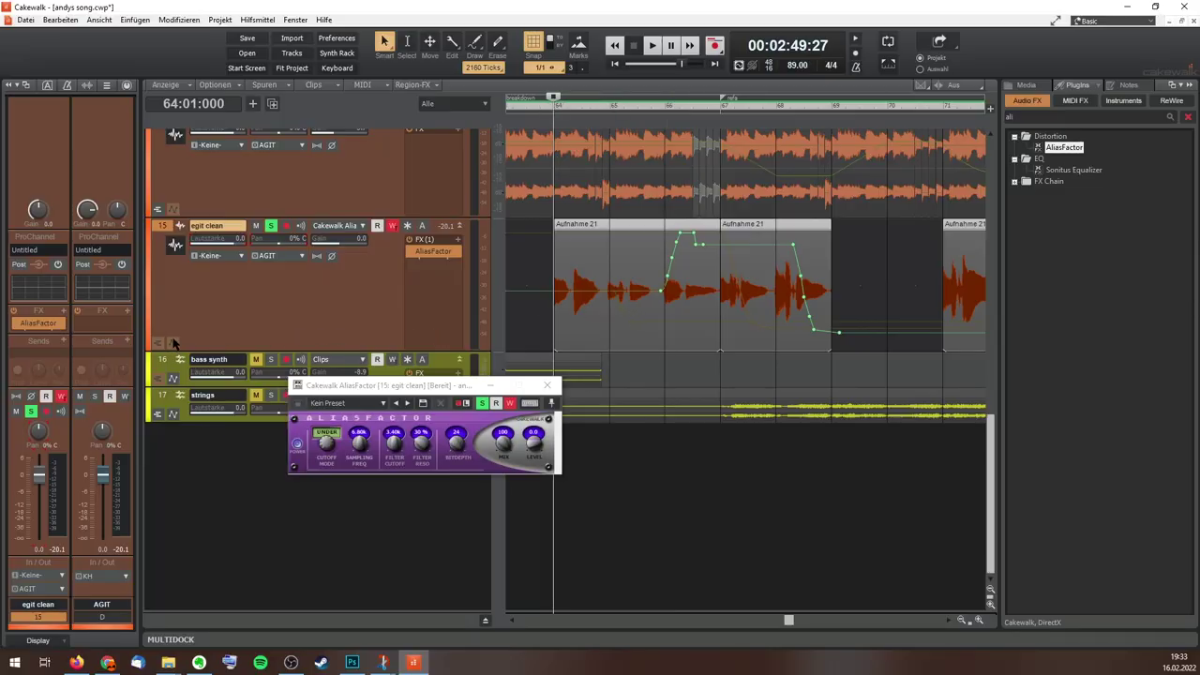
# Step: Expand the egit clean automation lanes and add a fourth lane for AliasFactor AutoPreFilter with a node at bar 65
pyautogui.click(172, 347)
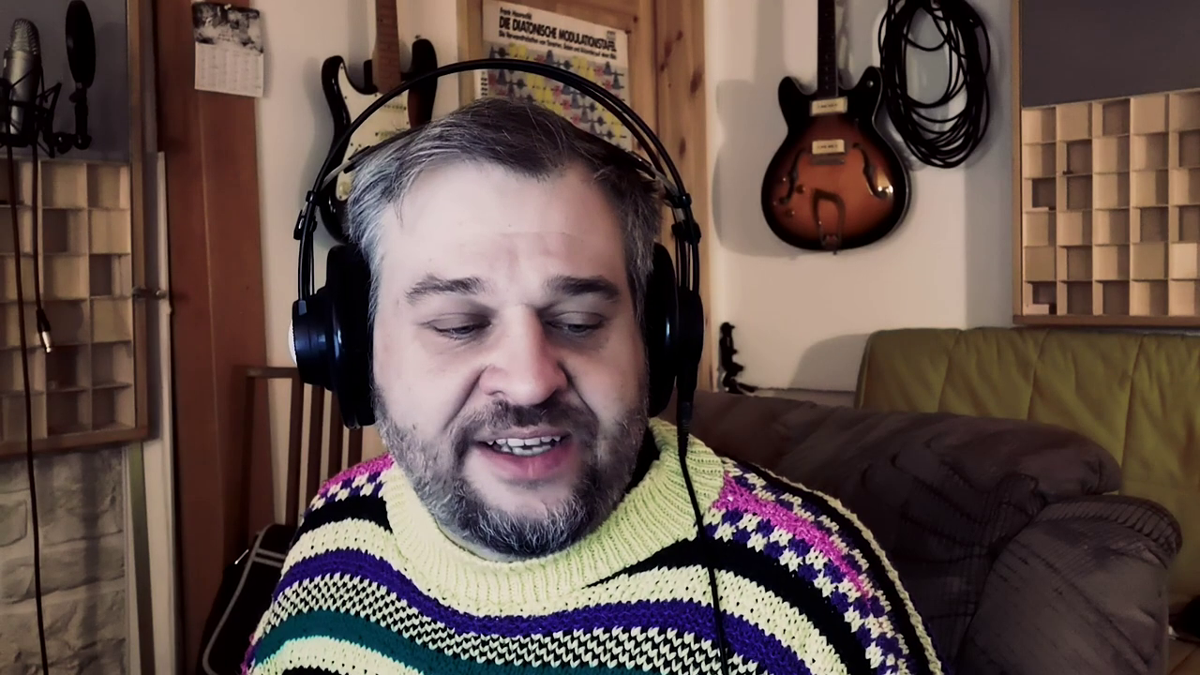
pyautogui.scroll(-2, 335, 405)
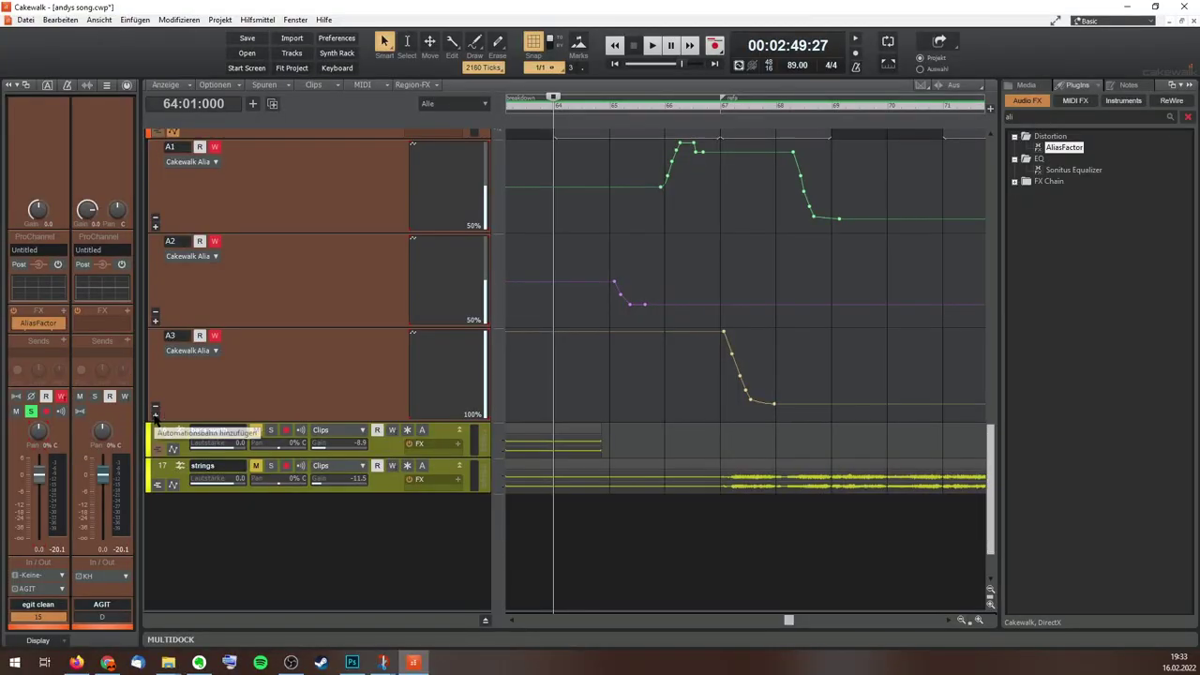
pyautogui.click(156, 415)
pyautogui.click(214, 447)
pyautogui.moveTo(262, 502)
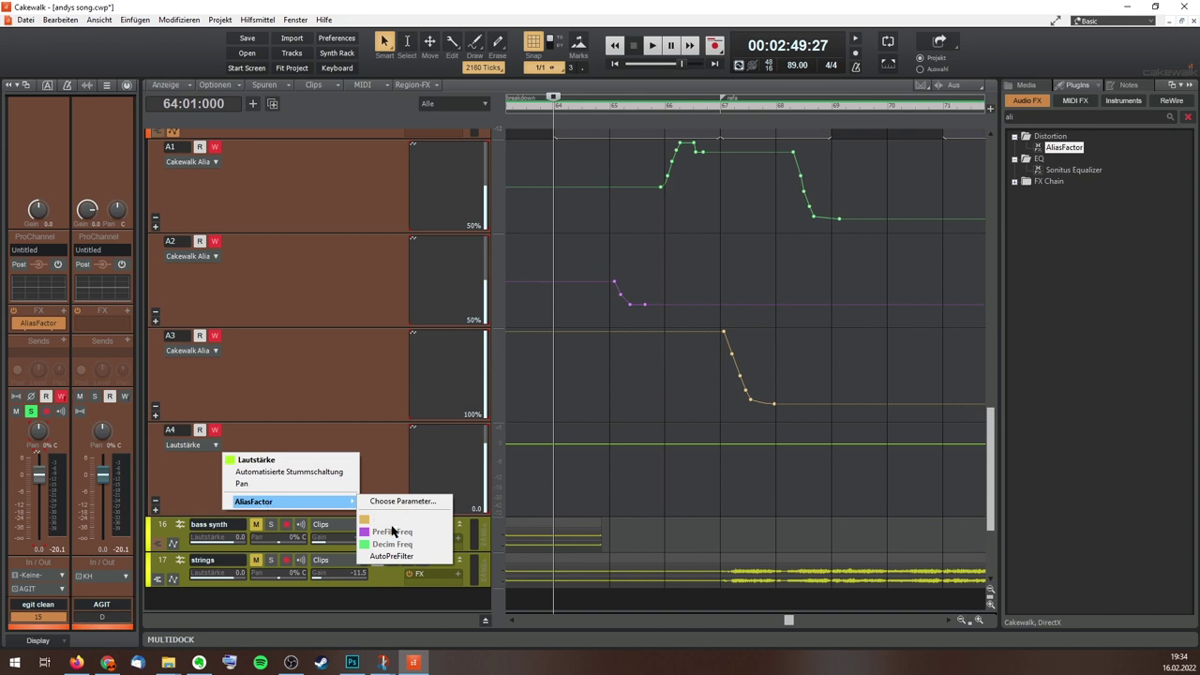
pyautogui.click(410, 557)
pyautogui.press('space')
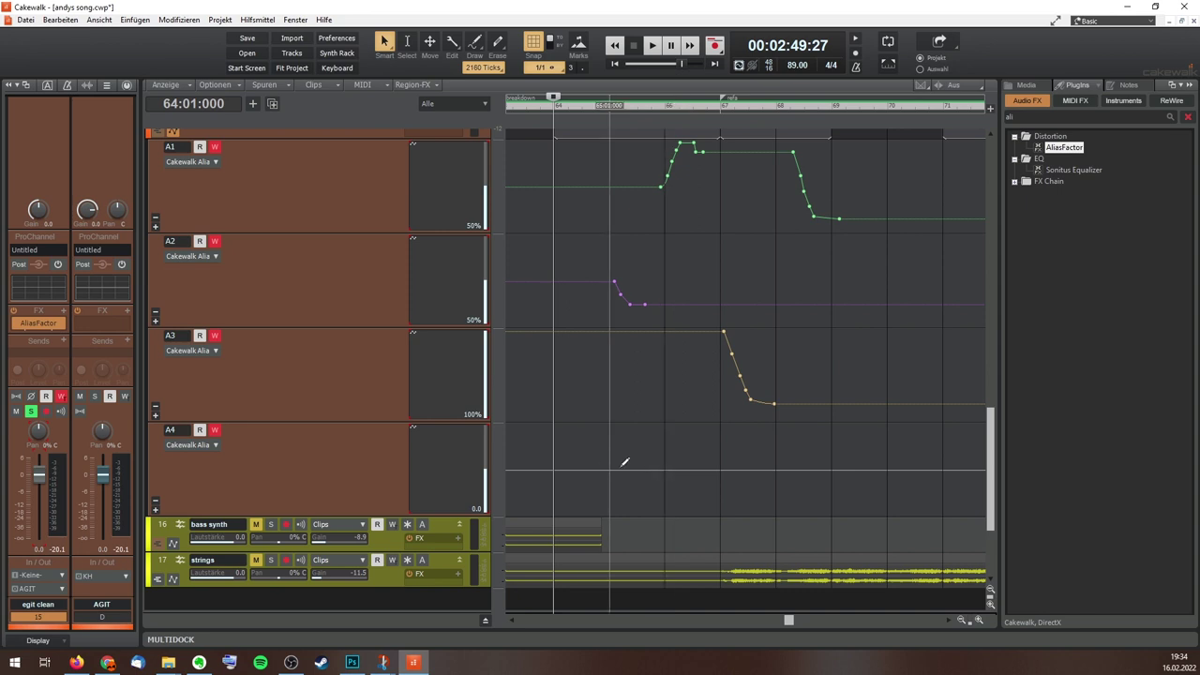
pyautogui.click(615, 468)
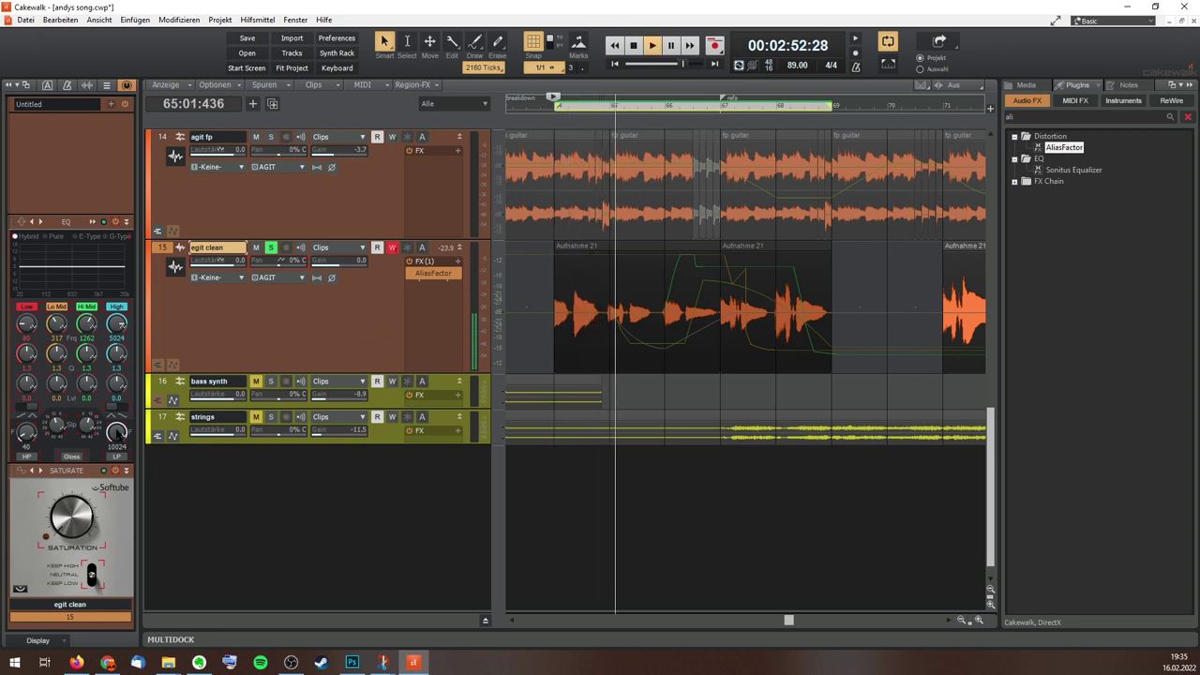
# Step: Record channel EQ automation during playback, setting the High level to -8.6, enabling the low-pass filter and sweeping its frequency to 343 and up to 3888
pyautogui.moveTo(116, 431); pyautogui.dragTo(117, 472)
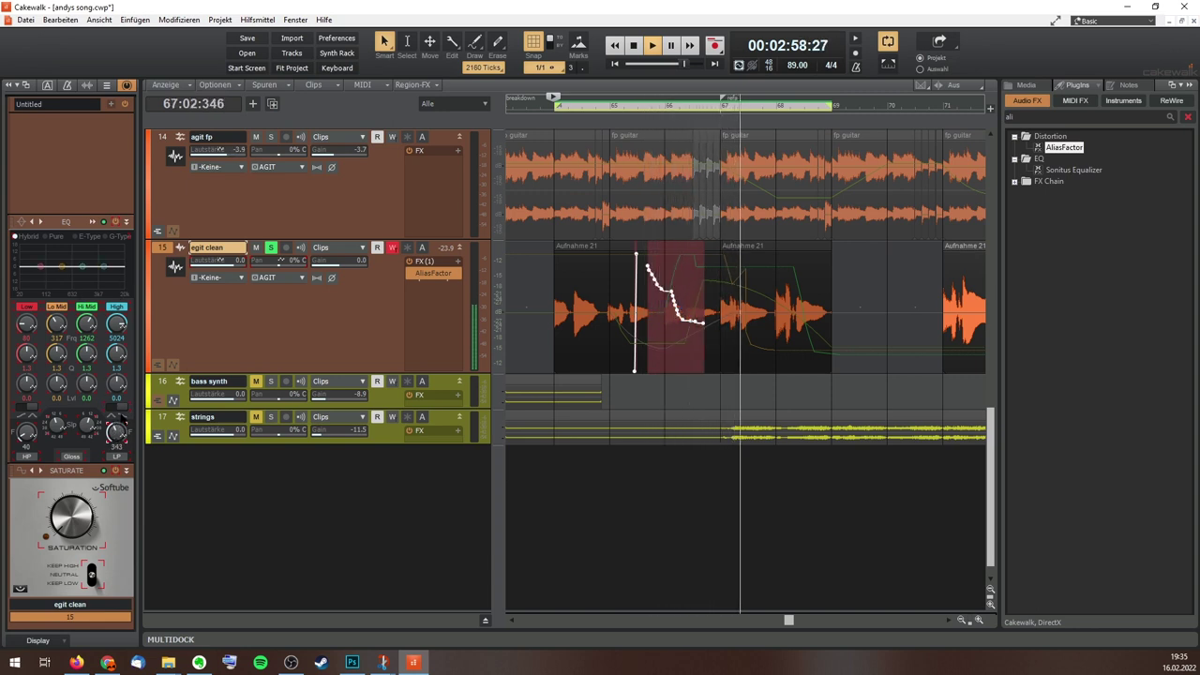
pyautogui.moveTo(116, 394); pyautogui.dragTo(116, 405)
pyautogui.click(117, 457)
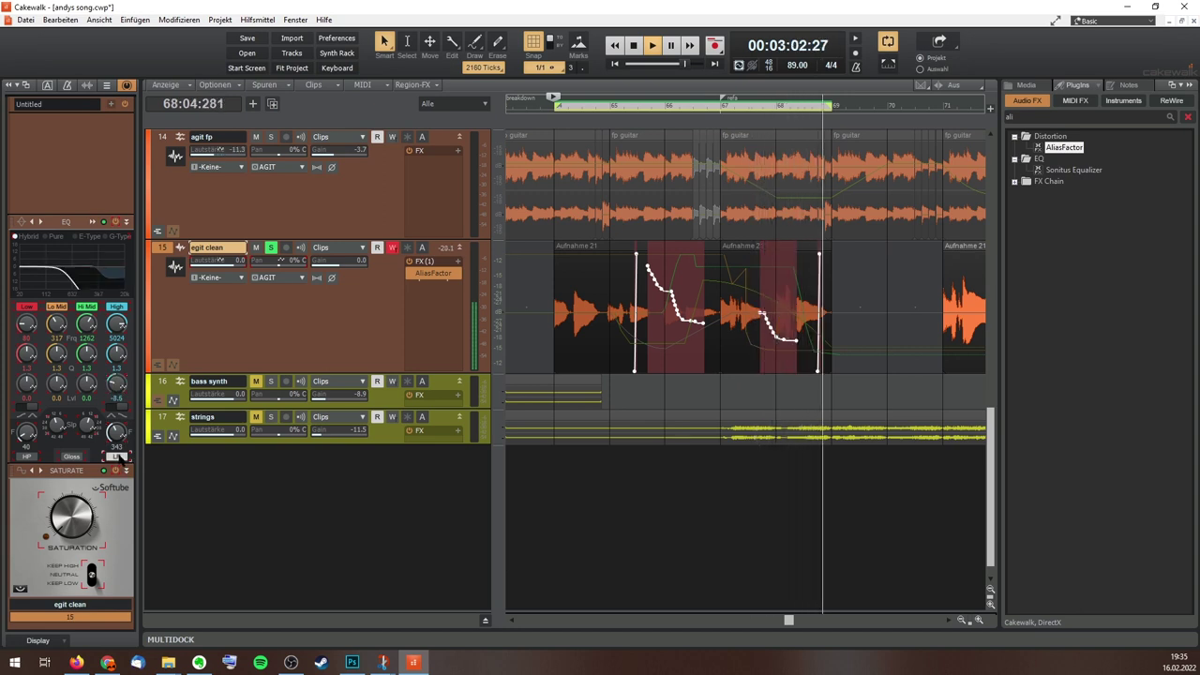
pyautogui.moveTo(116, 431); pyautogui.dragTo(116, 413)
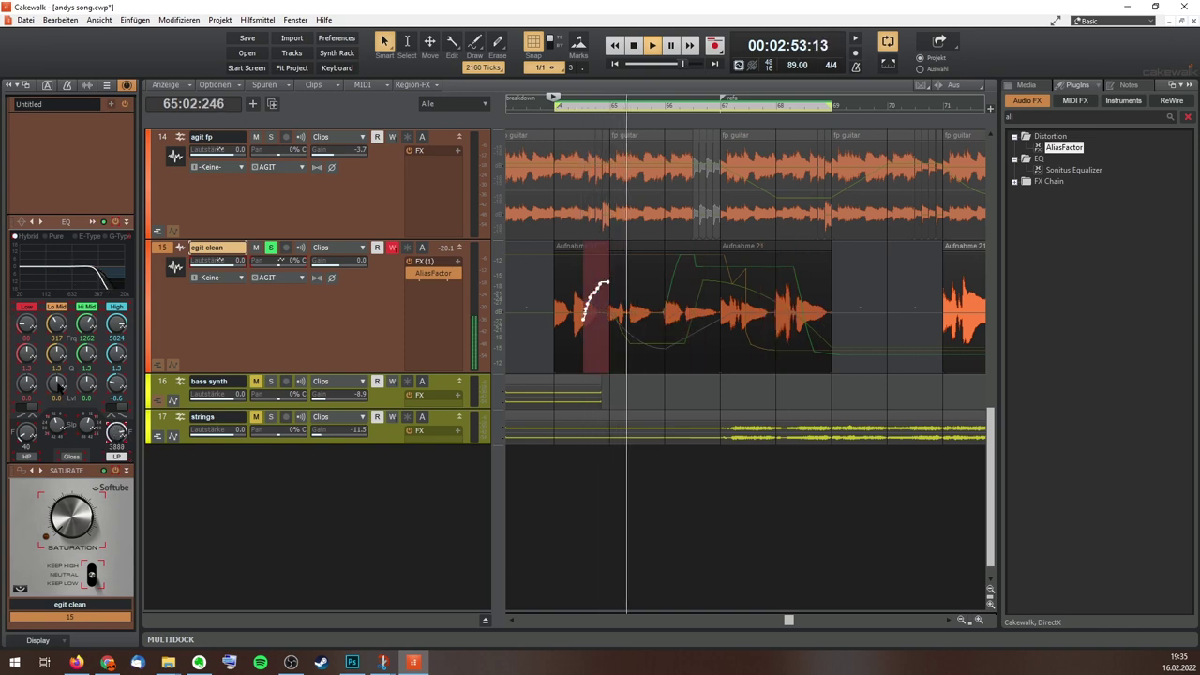
# Step: Record more automation in the enlarged QuadCurve equalizer, cutting Lo Mid to -9.8 dB at 312 Hz and adjusting the high-pass frequency
pyautogui.click(93, 221)
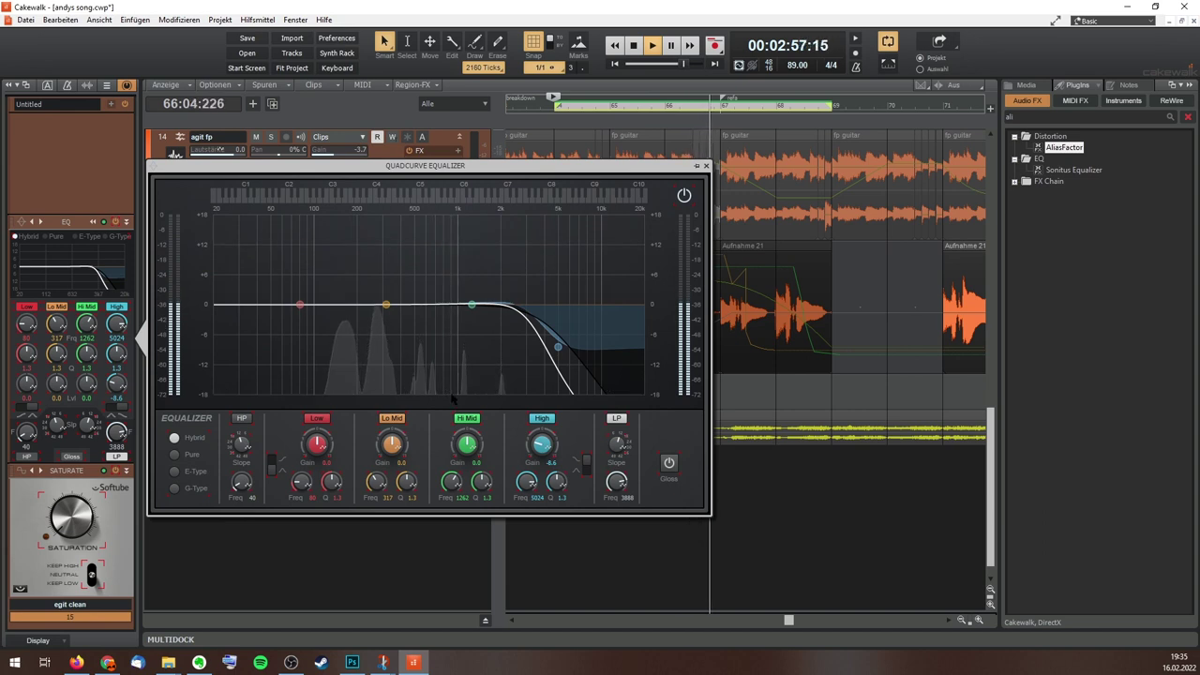
pyautogui.moveTo(387, 305); pyautogui.dragTo(385, 357)
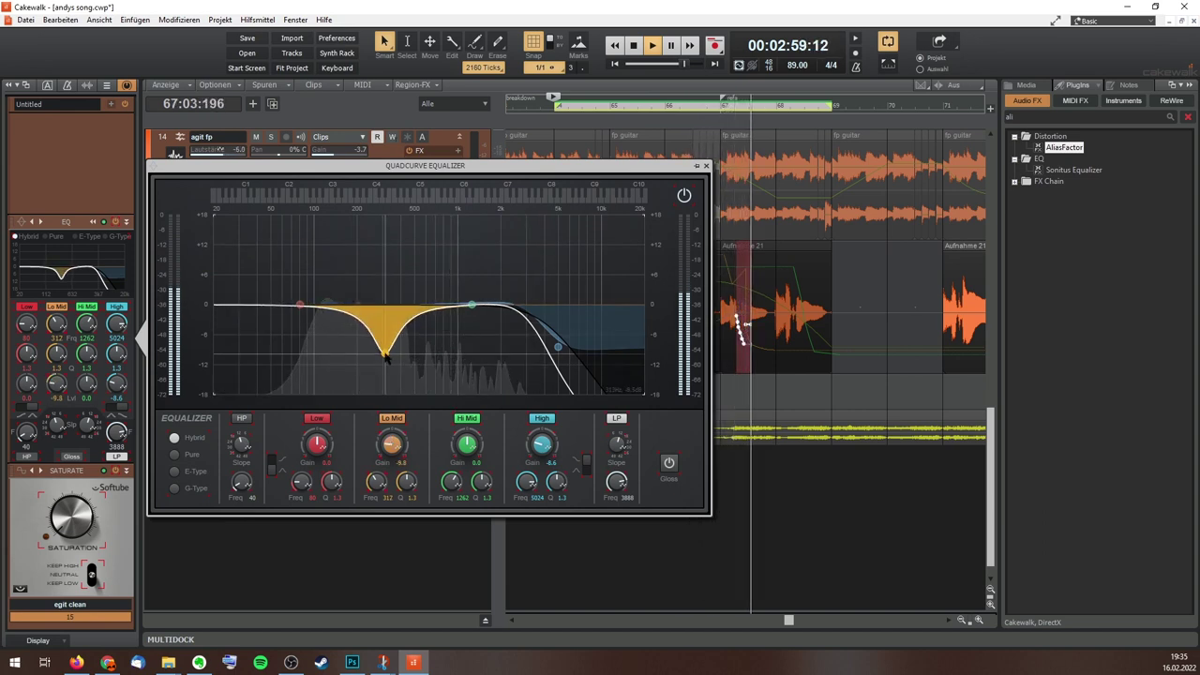
pyautogui.moveTo(241, 484); pyautogui.dragTo(241, 476)
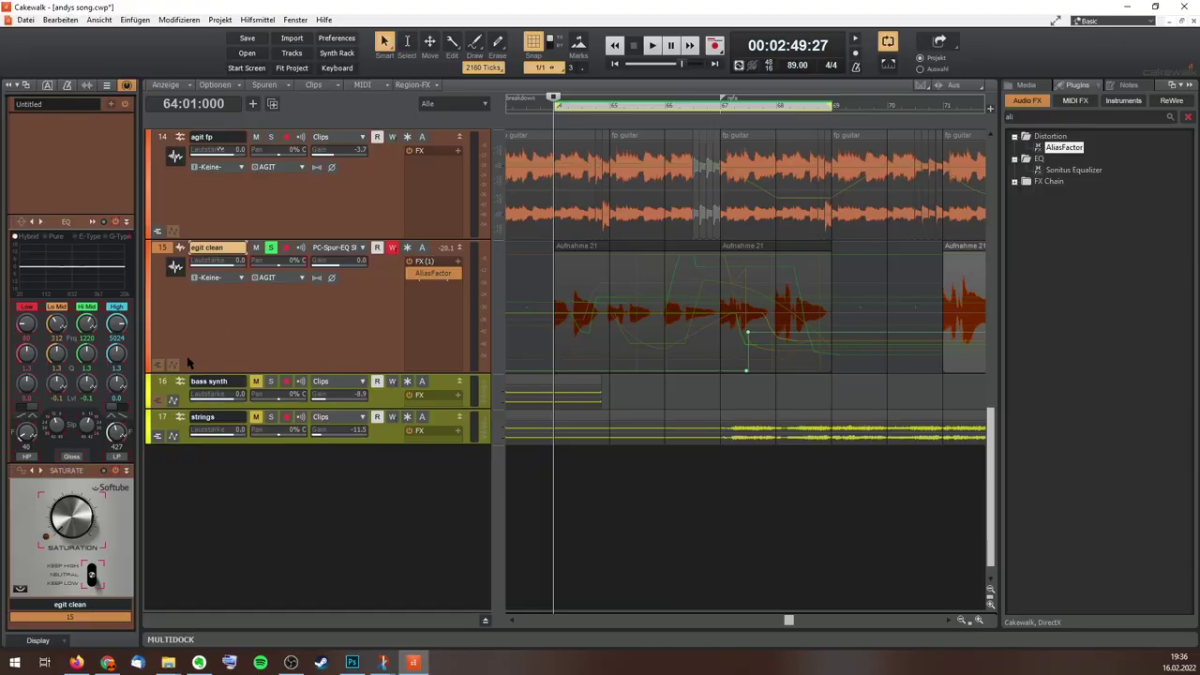
# Step: Examine the recorded AliasFactor and EQ envelopes in the automation lanes of the egit clean track
pyautogui.scroll(-5, 172, 368)
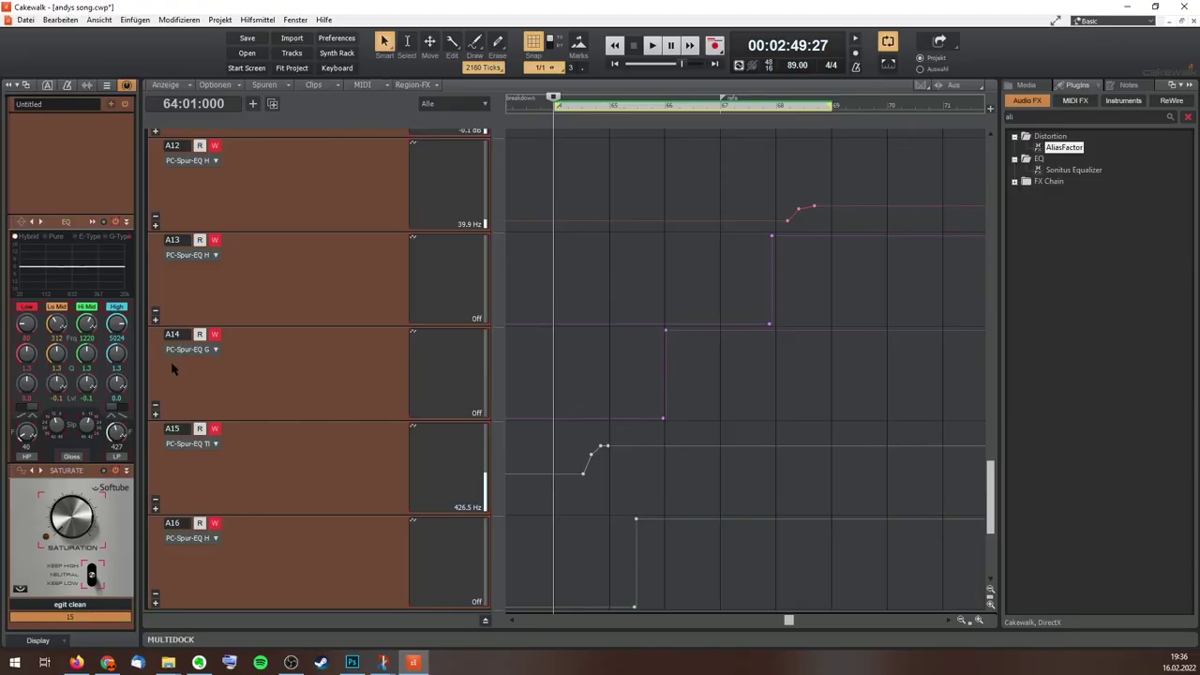
pyautogui.scroll(10, 688, 317)
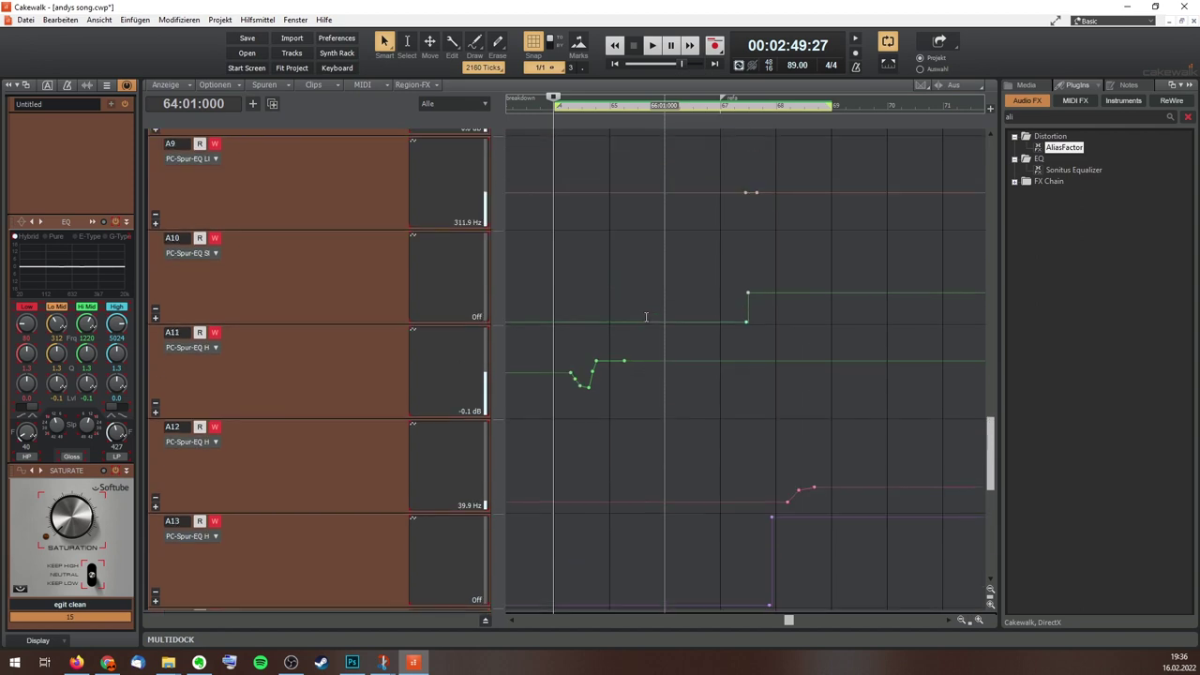
pyautogui.scroll(10, 645, 317)
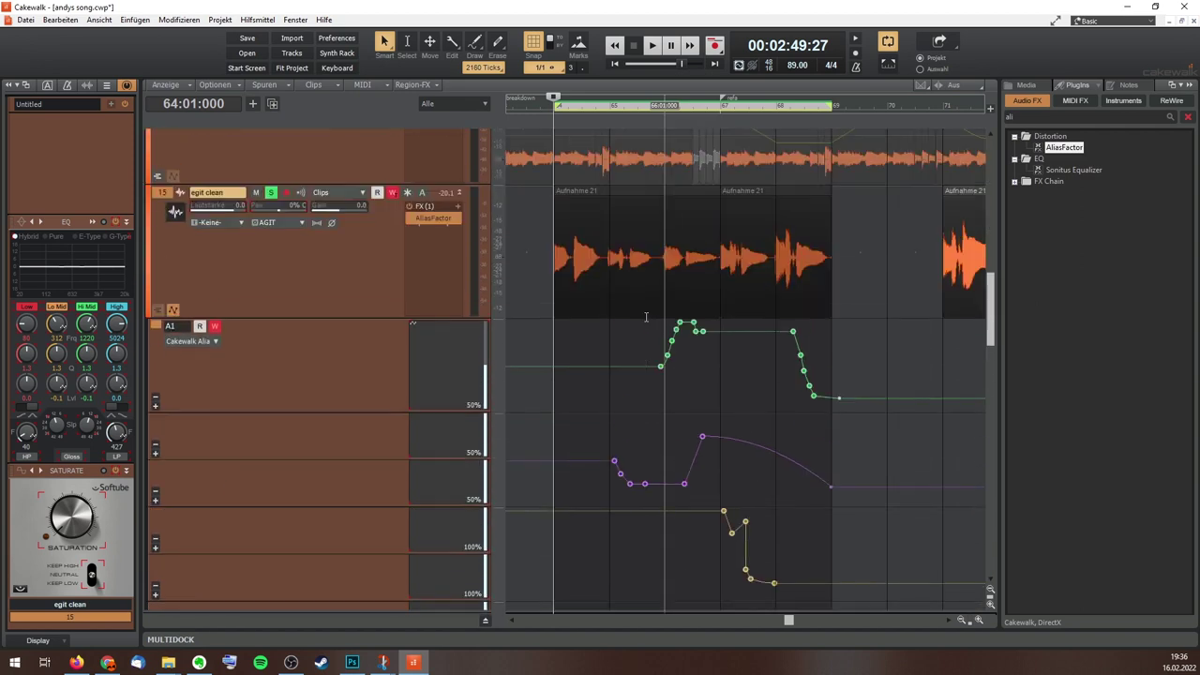
pyautogui.scroll(-8, 646, 316)
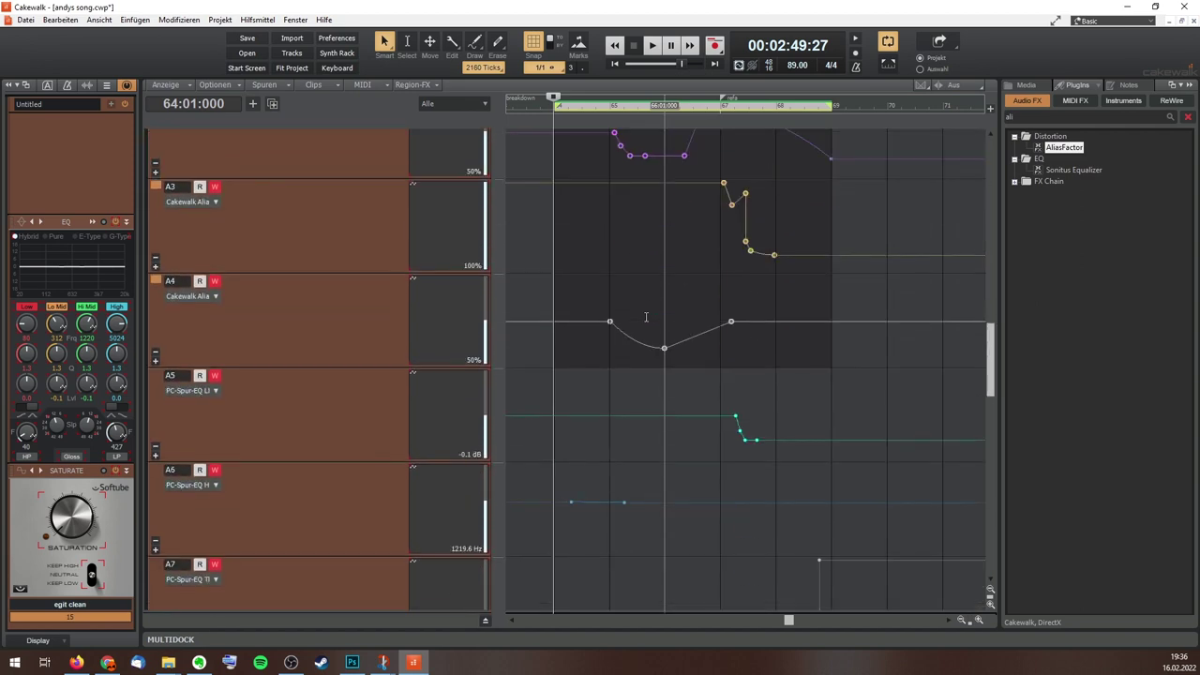